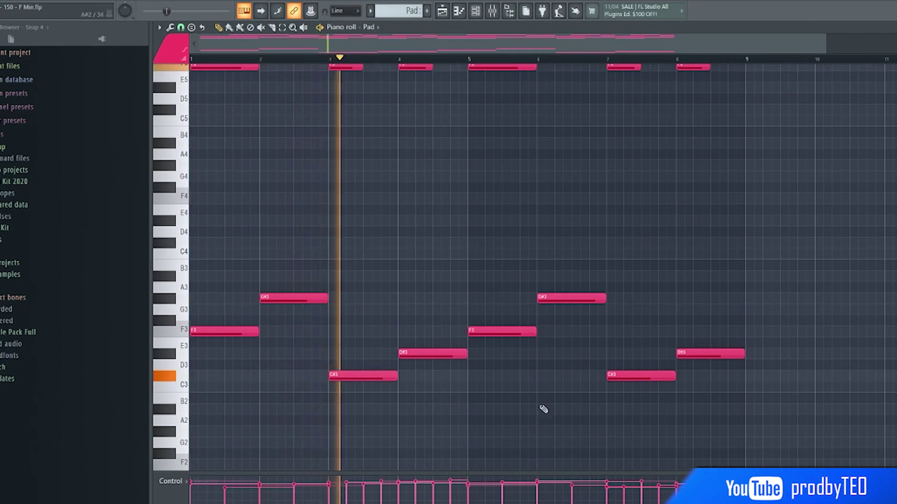
- Inspect the Fruity parametric EQ 2 curve on the Pad mixer track
scroll(464, 254, up, 5)
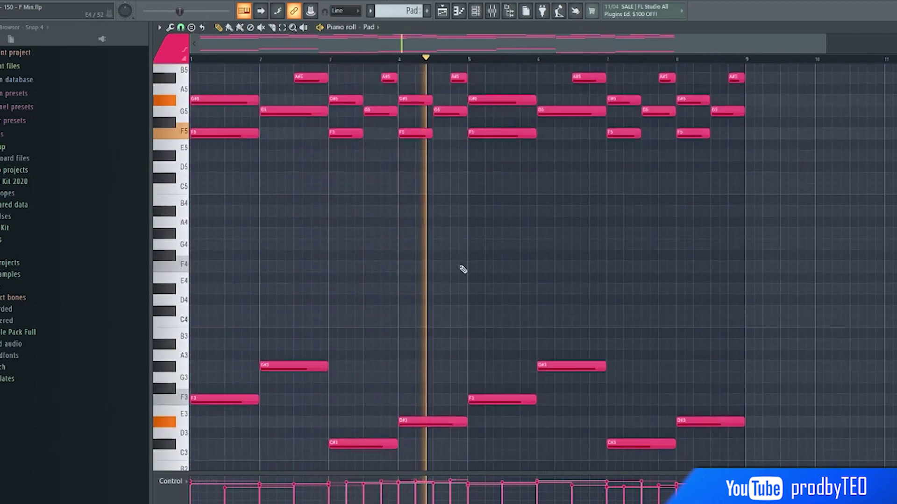
click(492, 10)
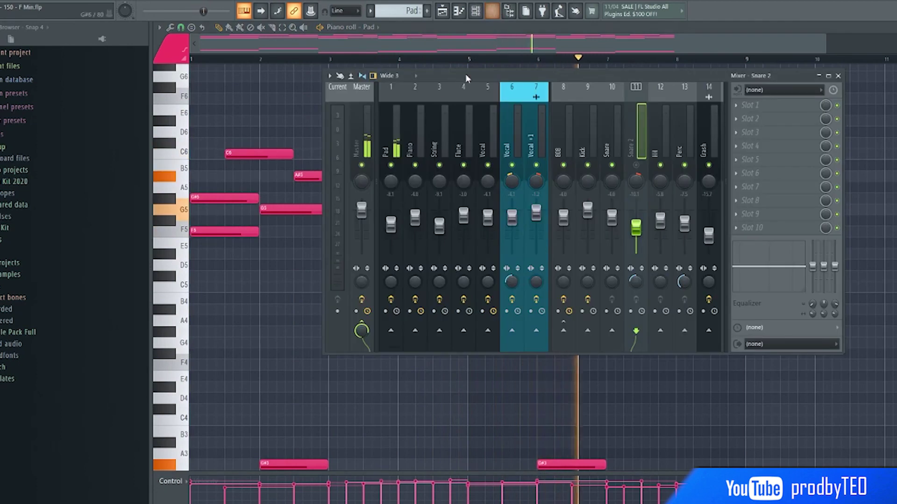
click(398, 138)
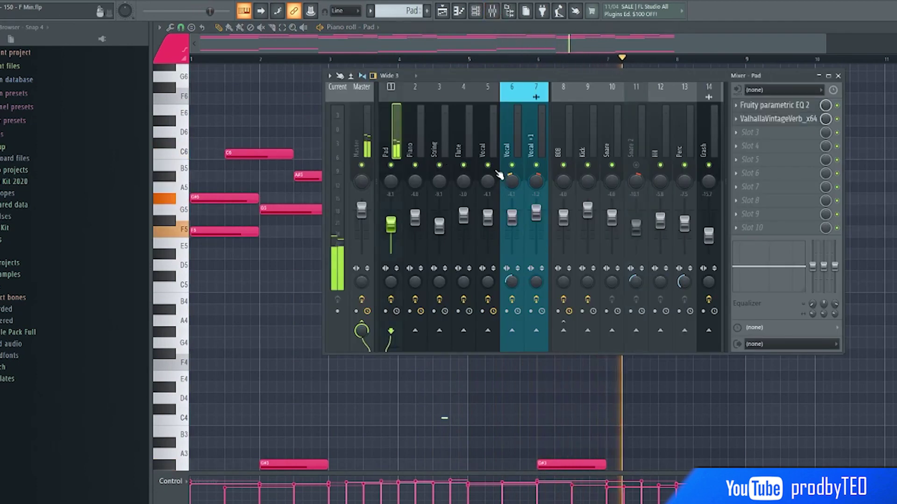
click(797, 109)
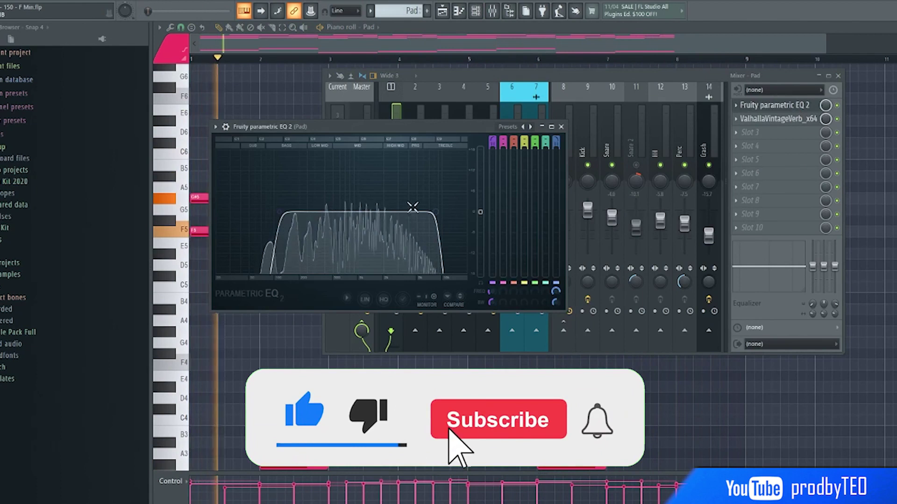
click(561, 127)
- Set the decay of ValhallaVintageVerb on the Pad mixer track to 0.30 s and close the mixer
click(785, 122)
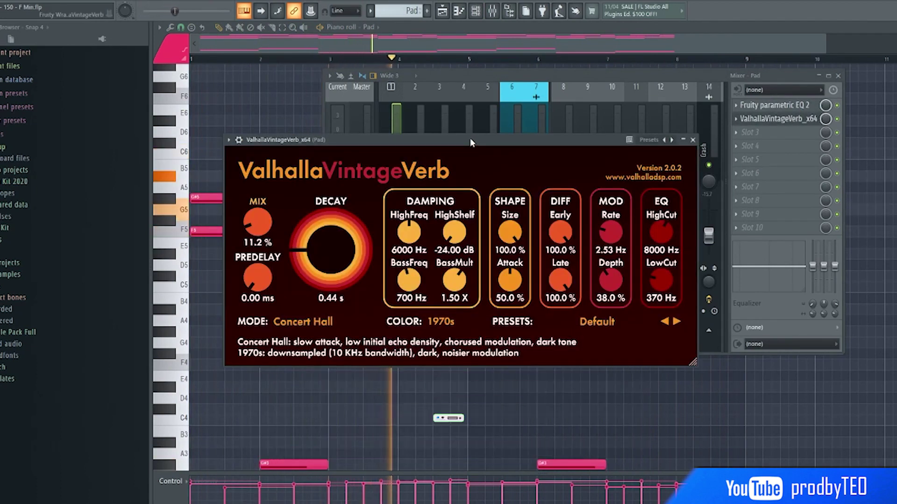
drag(306, 262, 308, 265)
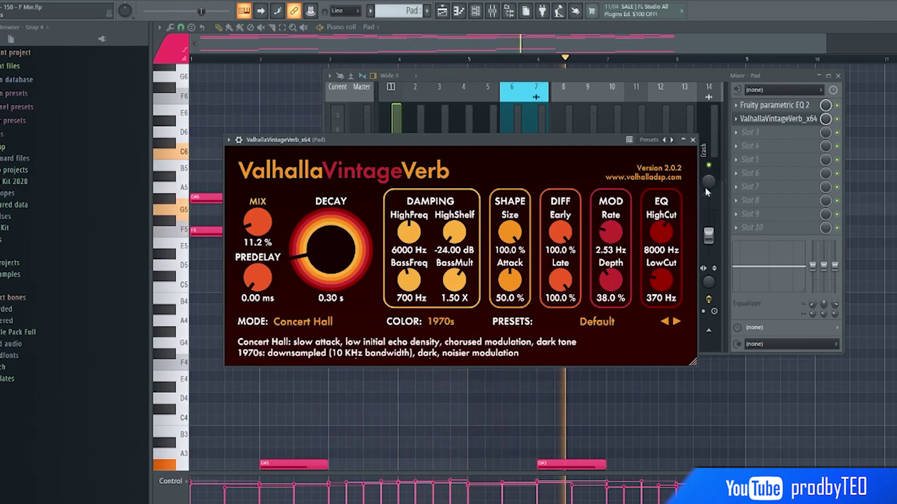
click(693, 140)
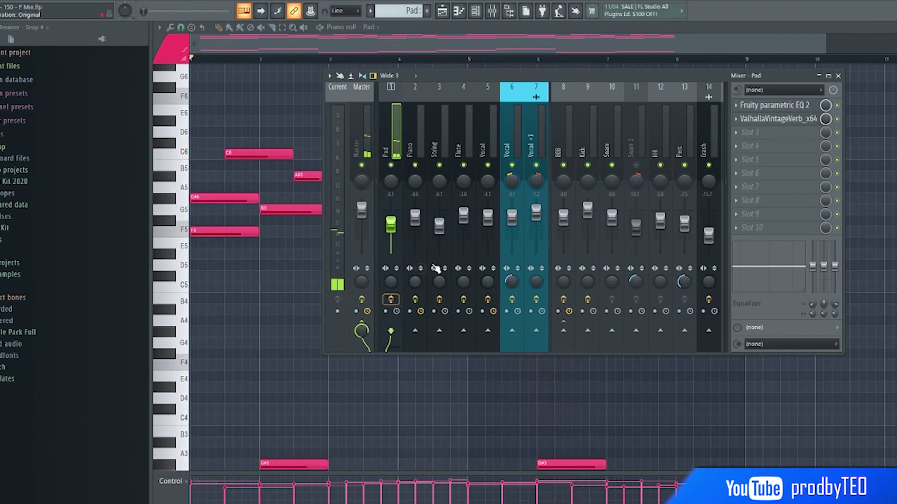
click(838, 76)
- Play the Piano pattern in the piano roll and look over its high melody and low bass notes
key(F7)
key(KP_Add)
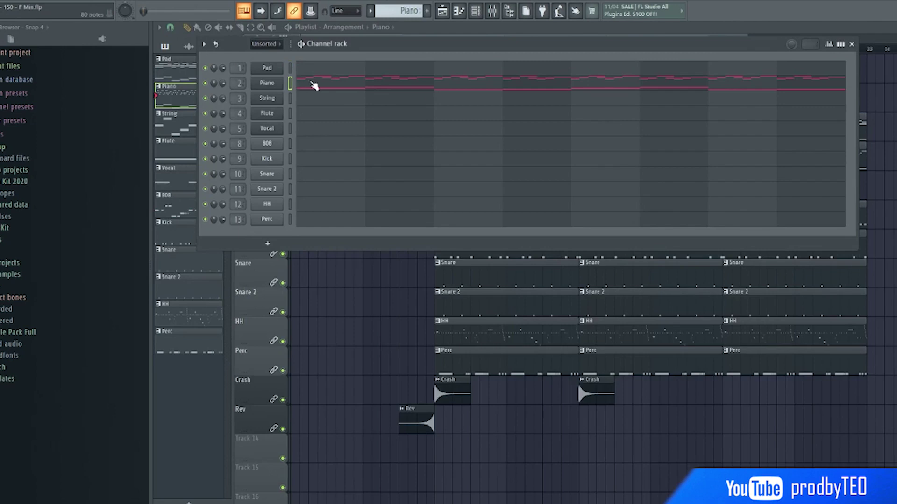
click(312, 88)
scroll(400, 237, up, 5)
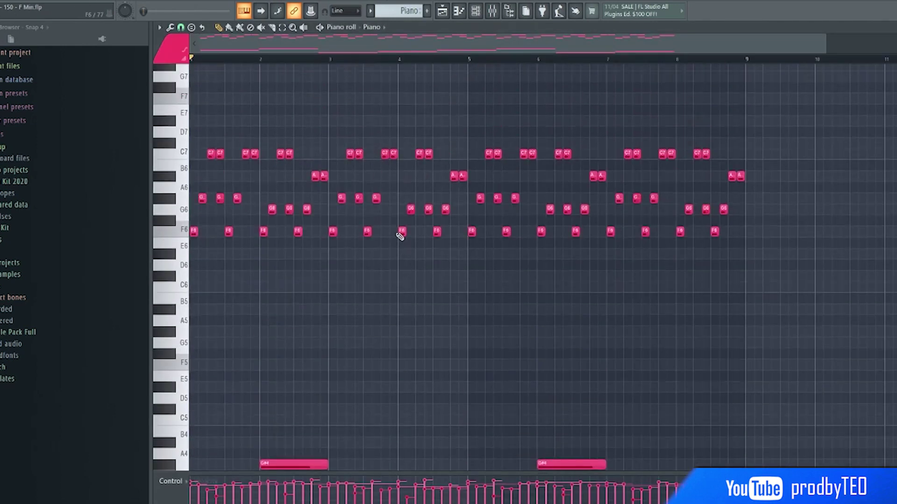
scroll(400, 237, down, 2)
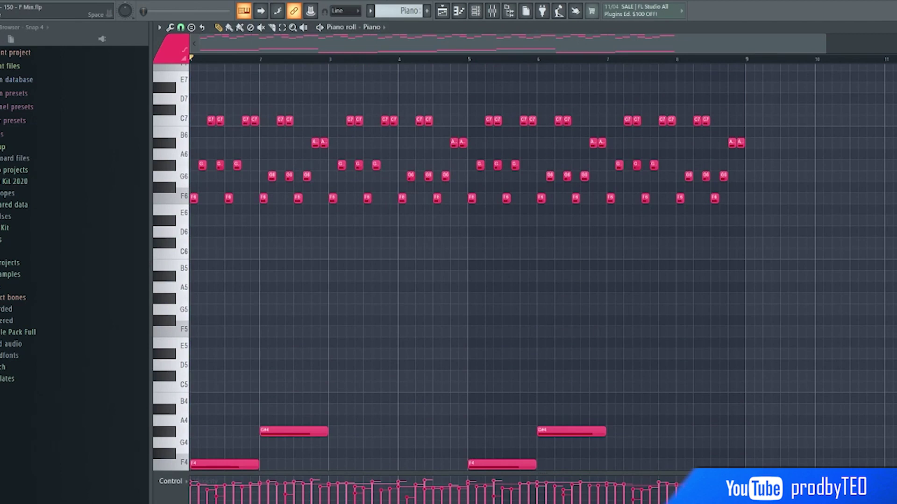
key(space)
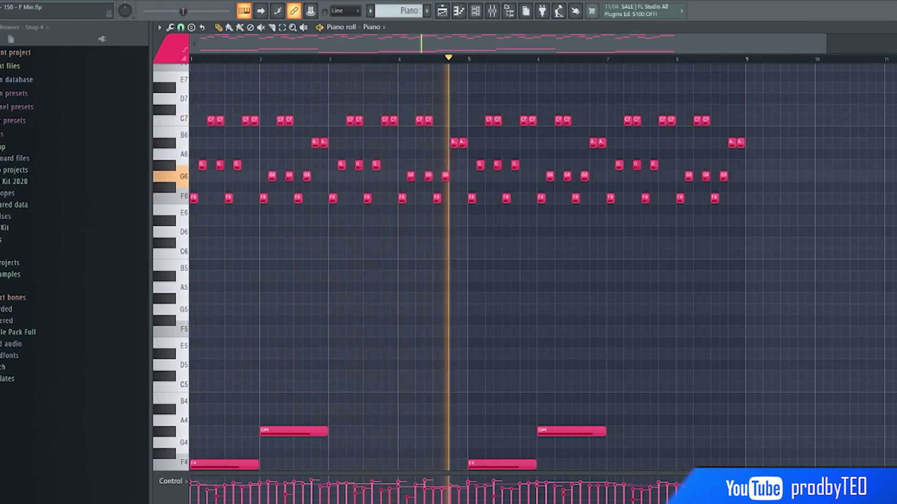
scroll(303, 190, down, 1)
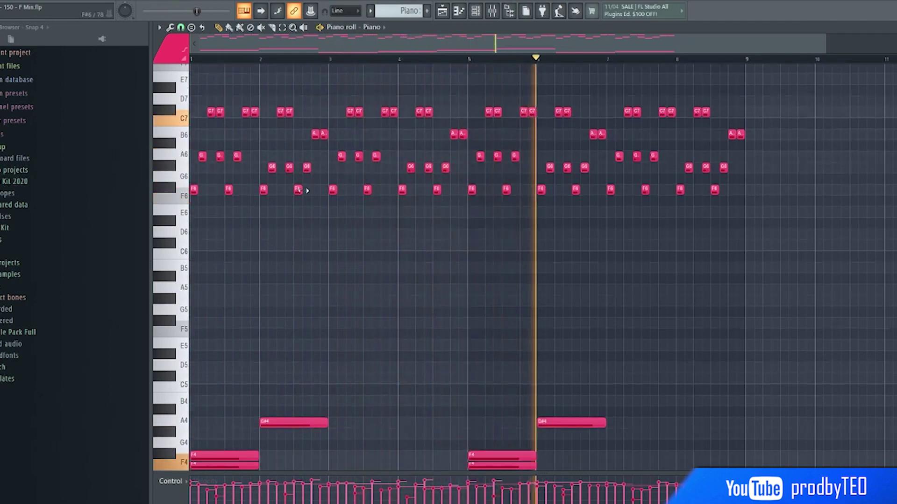
scroll(308, 193, down, 2)
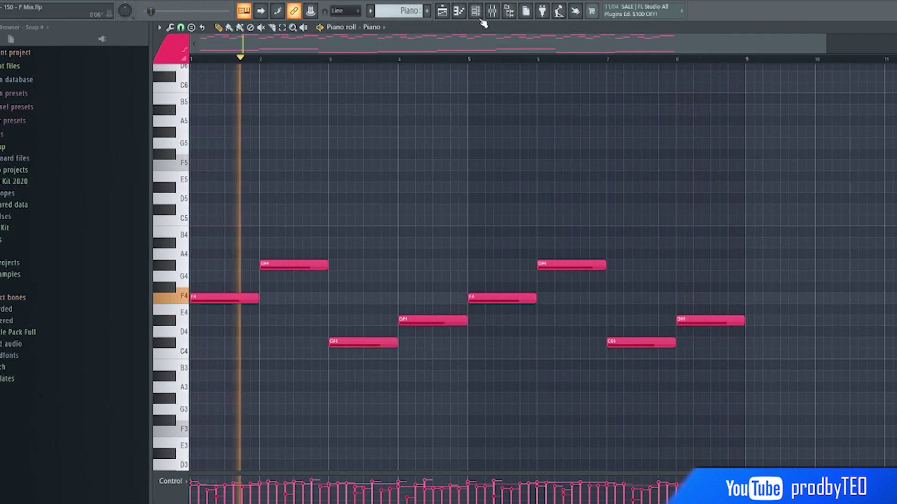
- Slightly lower the cutoff of the low-pass band in Fruity parametric EQ 2 on the Piano mixer track
click(492, 10)
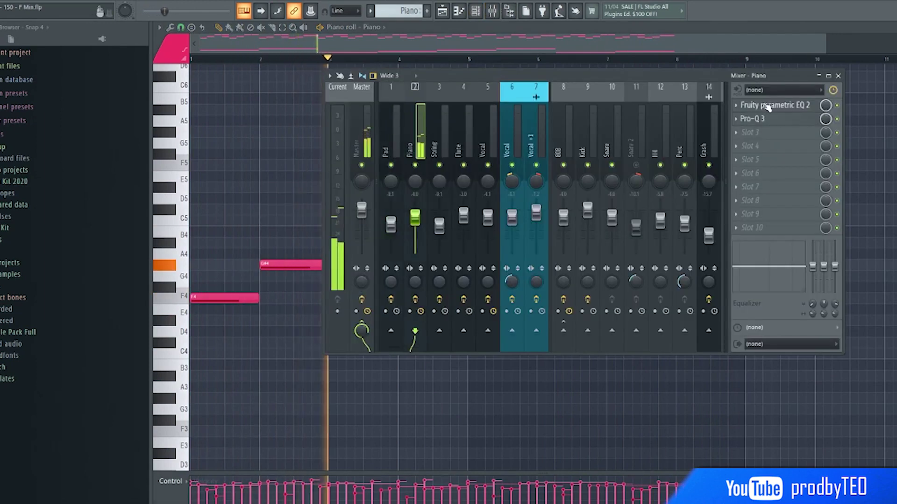
click(766, 107)
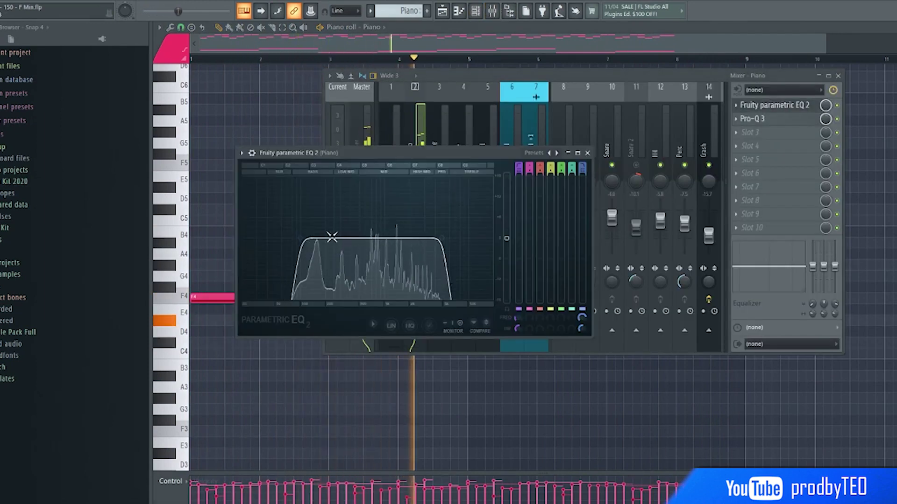
drag(441, 237, 437, 239)
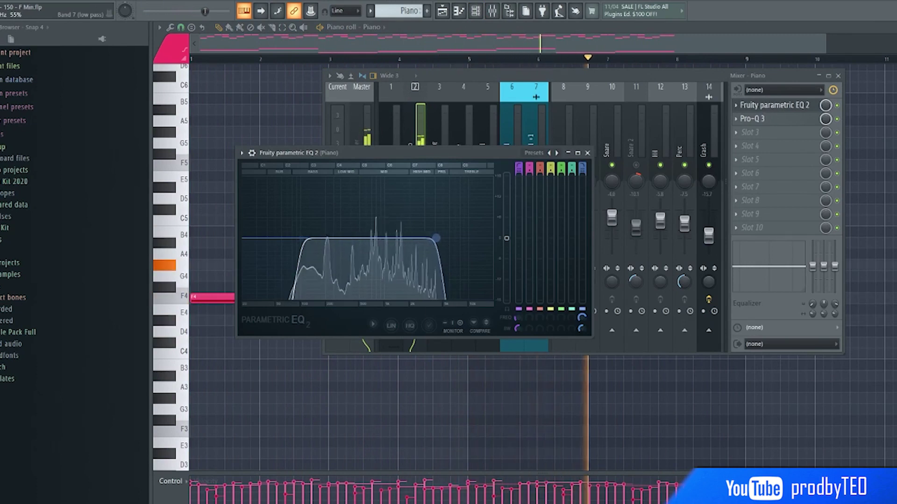
click(588, 153)
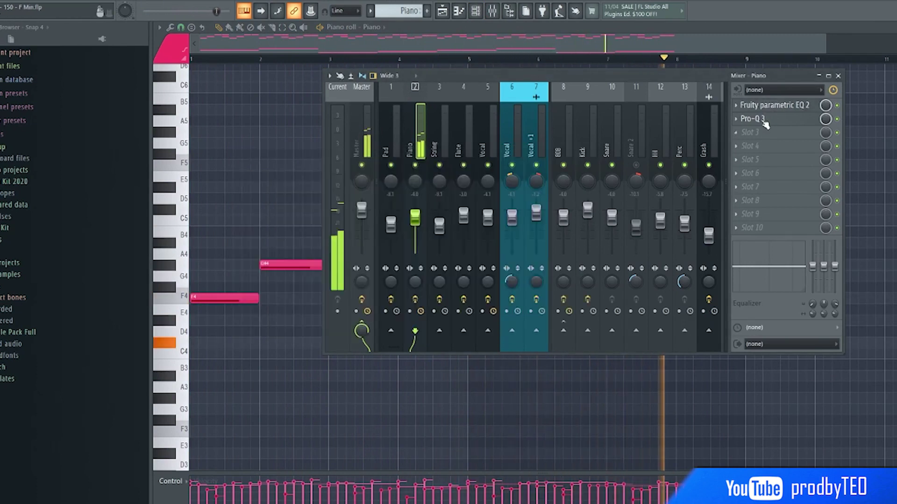
- Audition the four narrow Pro-Q 3 bands on the Piano track by soloing each, and toggle the track's effects to compare
click(763, 120)
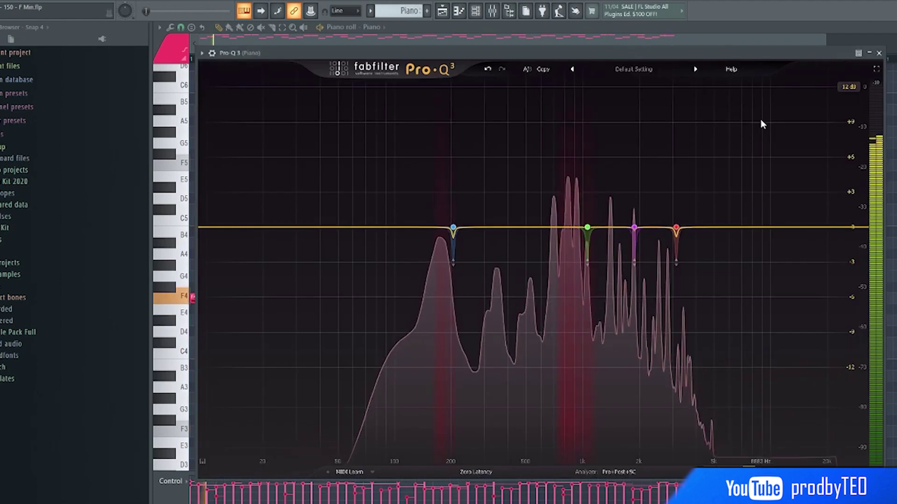
mouse_move(676, 227)
click(690, 198)
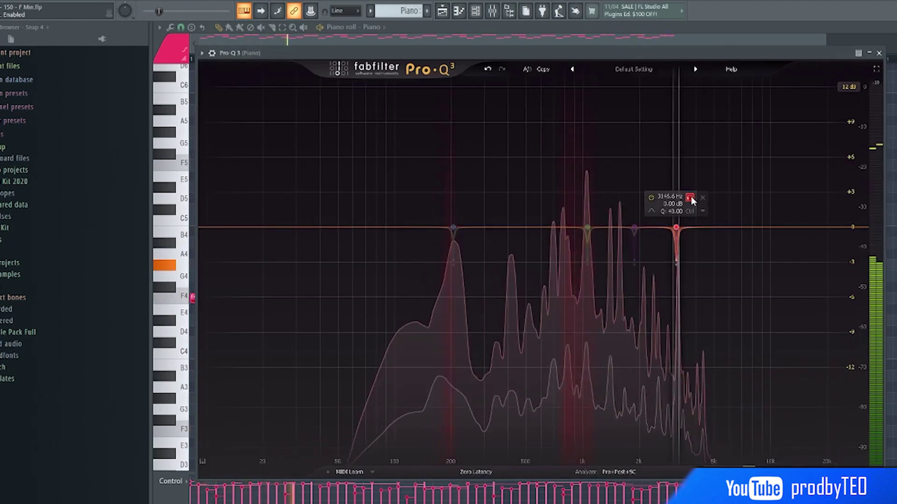
mouse_move(634, 228)
click(648, 198)
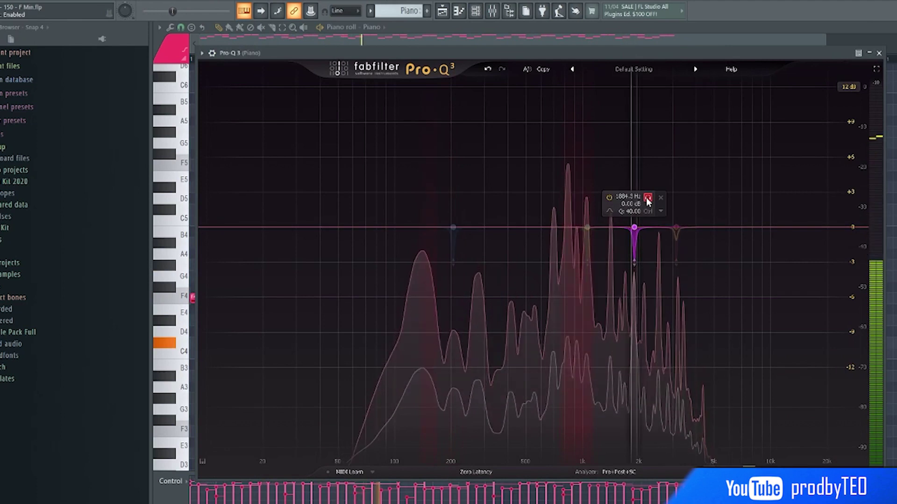
click(648, 198)
mouse_move(588, 227)
click(601, 198)
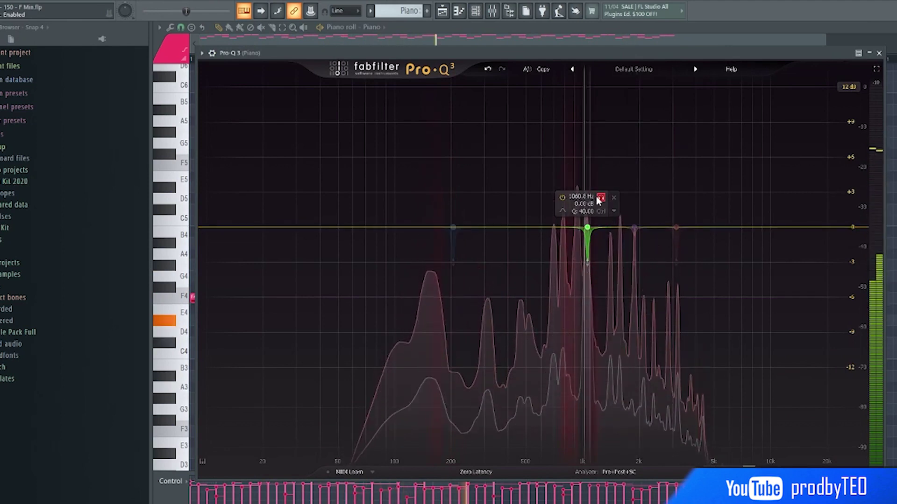
click(601, 198)
mouse_move(453, 228)
click(467, 198)
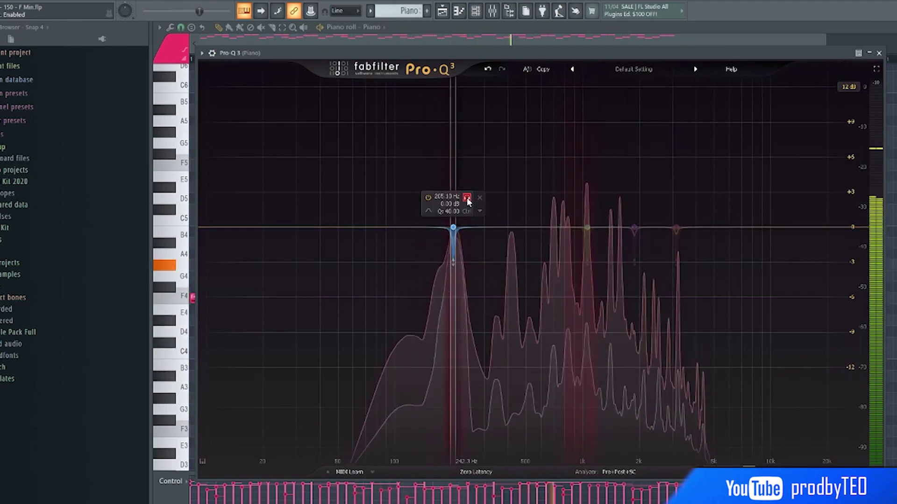
click(466, 198)
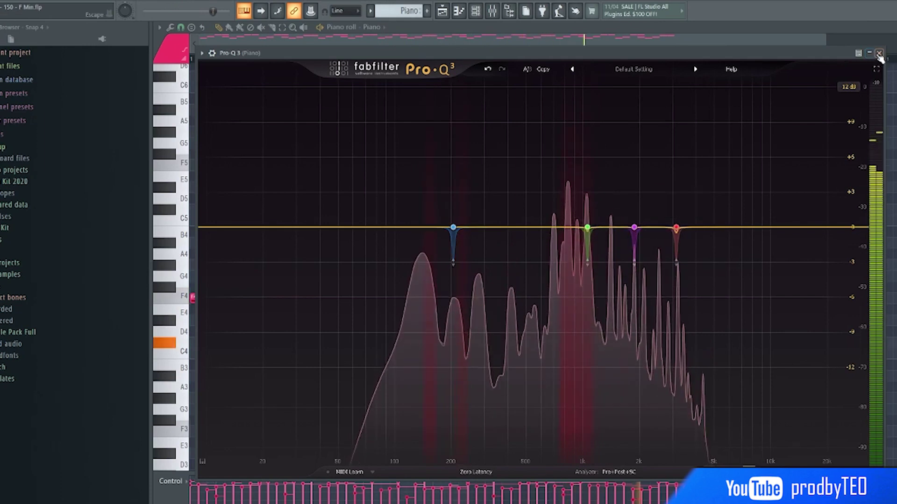
click(878, 53)
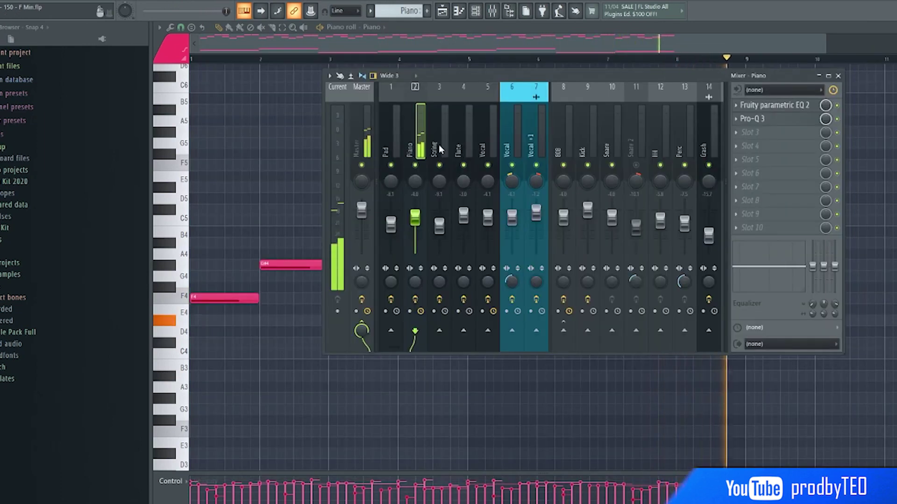
click(422, 299)
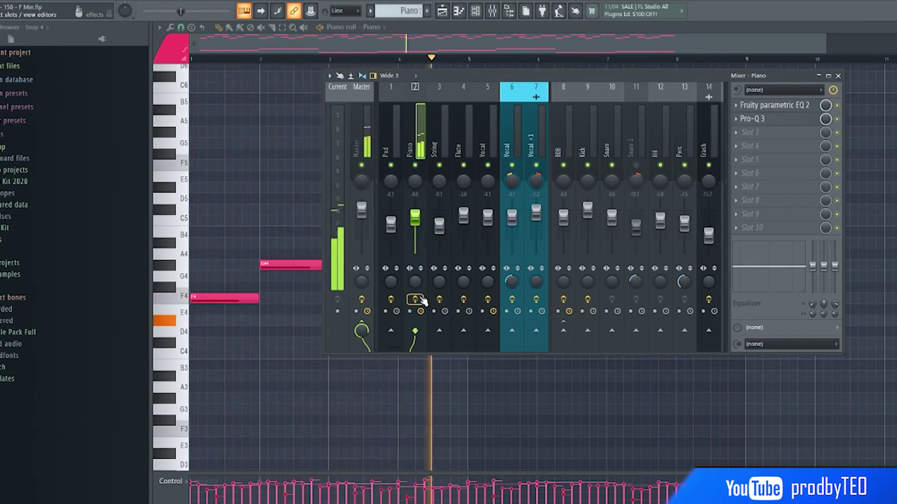
- Open the String pattern's notes in the piano roll and play them
key(Escape)
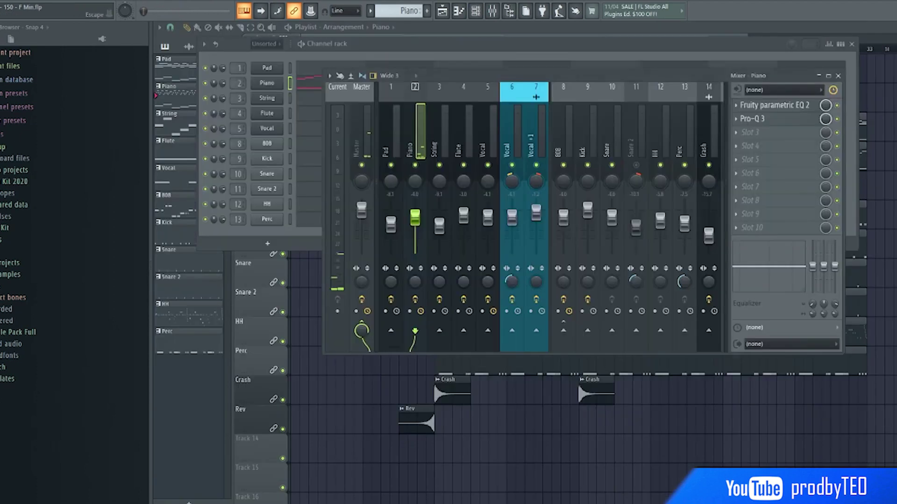
click(378, 57)
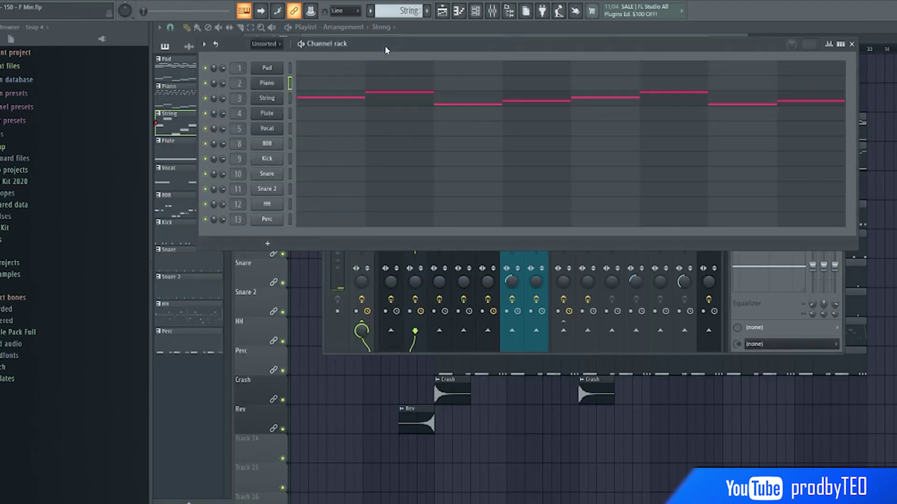
click(291, 97)
click(319, 100)
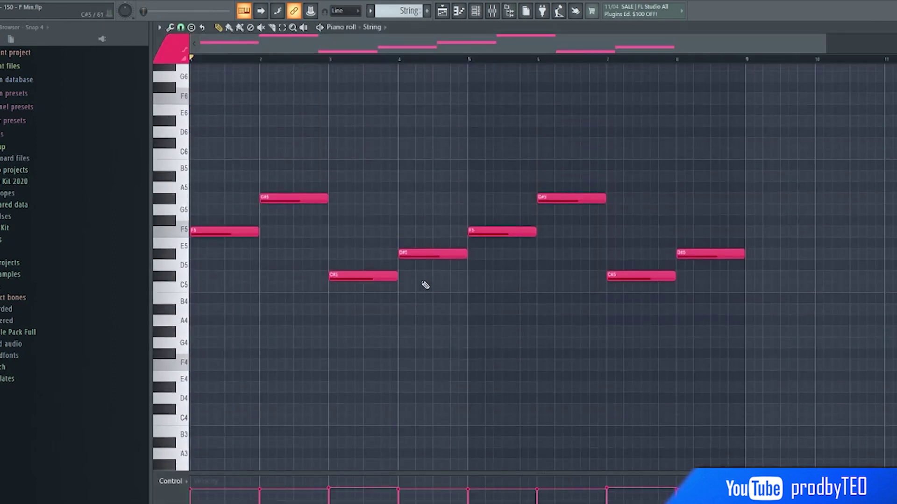
key(space)
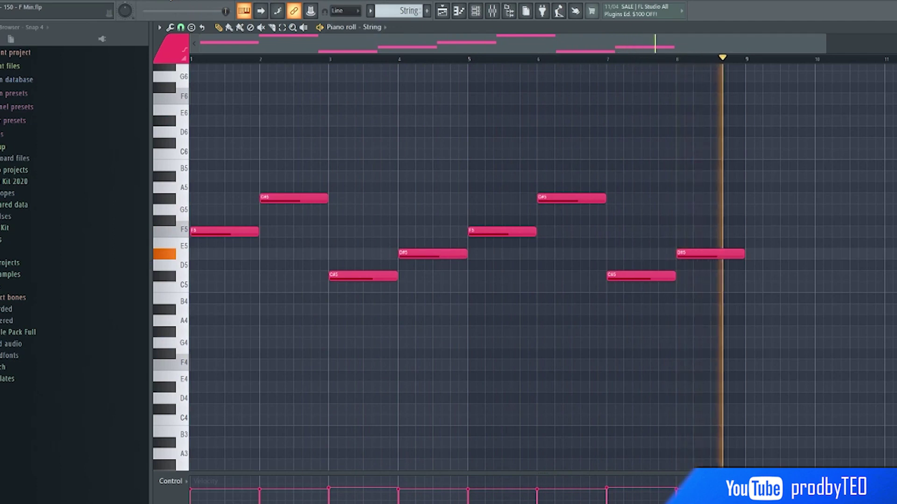
- Inspect the Fruity parametric EQ 2 curve on the String mixer track
click(492, 10)
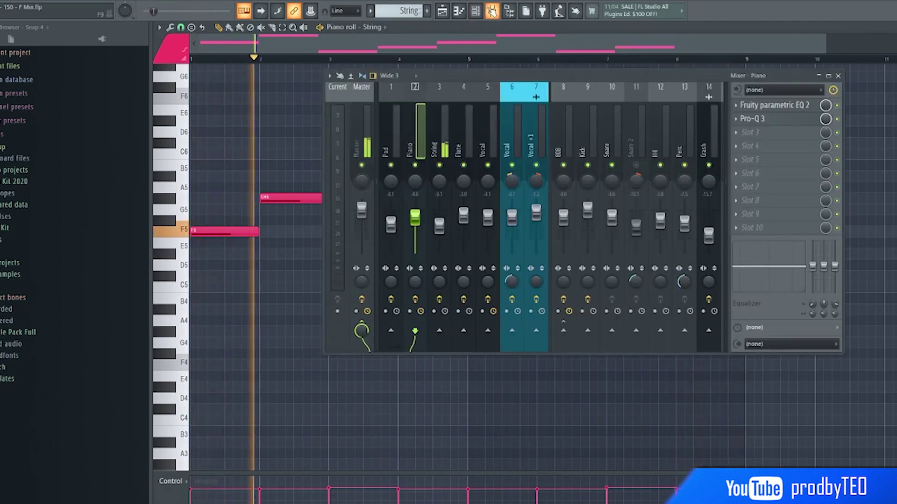
click(802, 107)
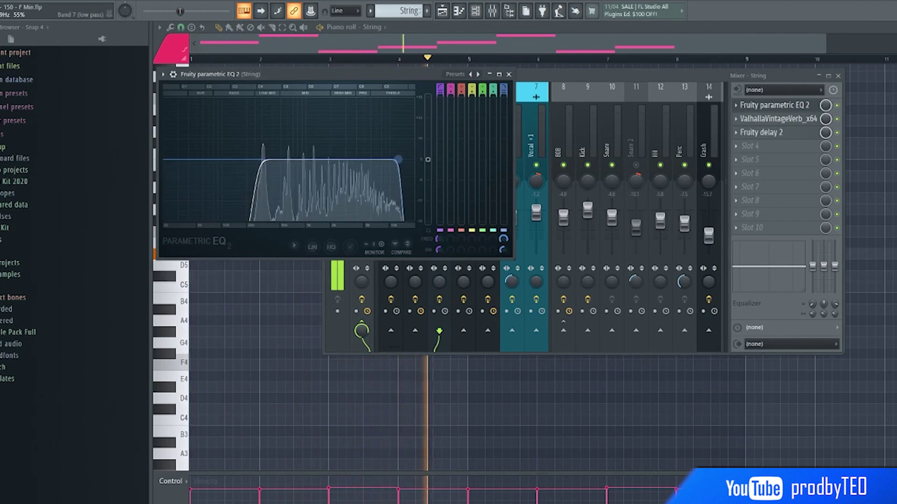
click(509, 74)
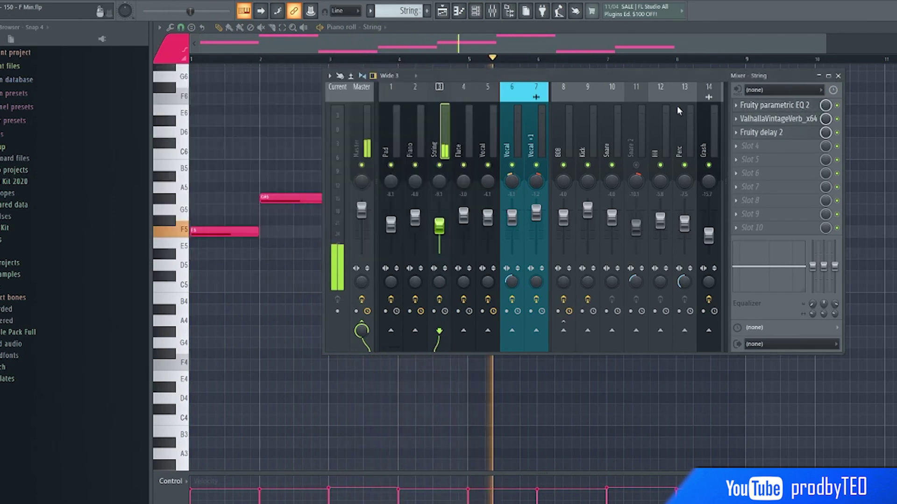
- Set ValhallaVintageVerb on the String mixer track to a 1.08 s decay and a 40.0% mix
click(810, 123)
drag(281, 197, 281, 201)
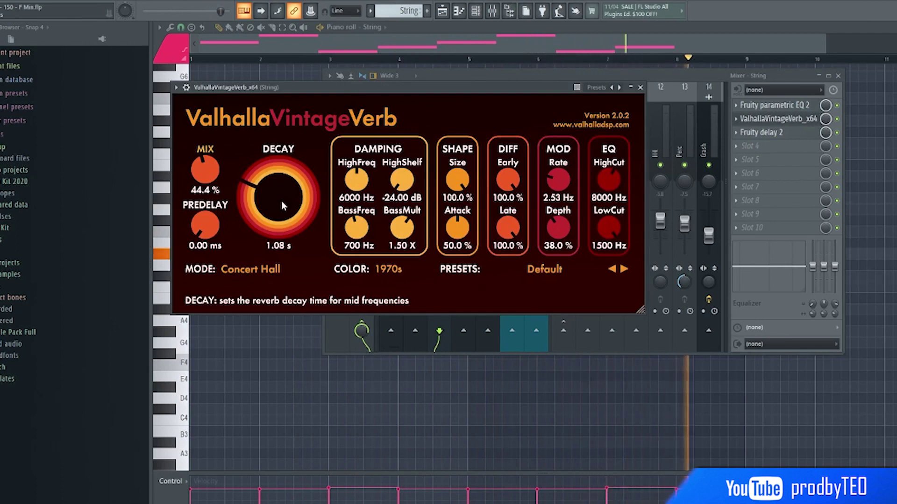
drag(211, 176, 211, 178)
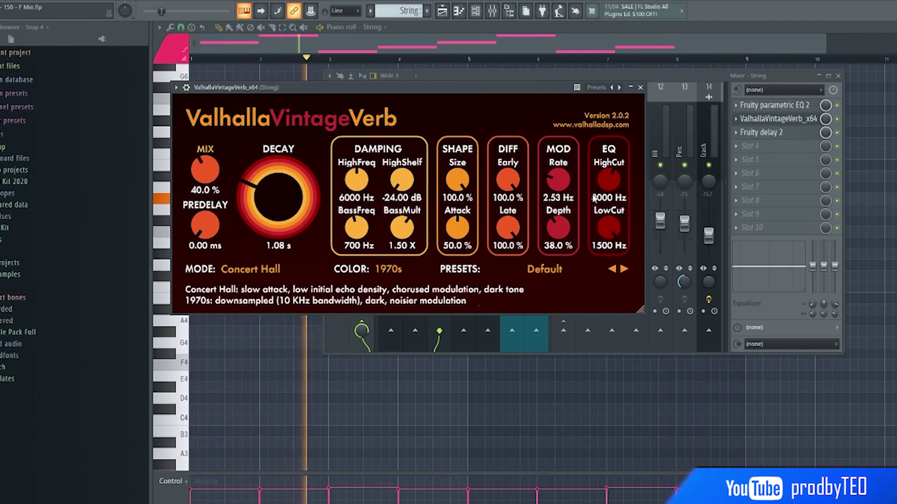
click(640, 88)
- Inspect the Fruity delay 2 settings on the String mixer track, and close the mixer and piano roll
click(773, 134)
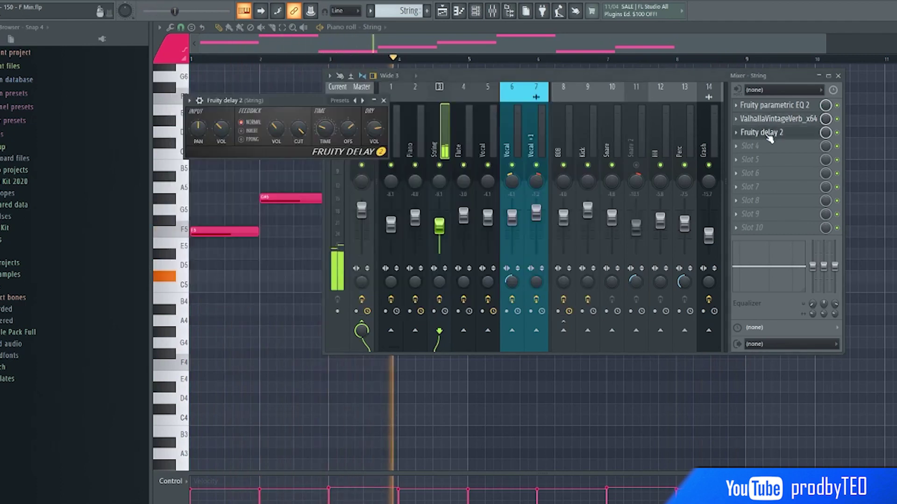
click(383, 100)
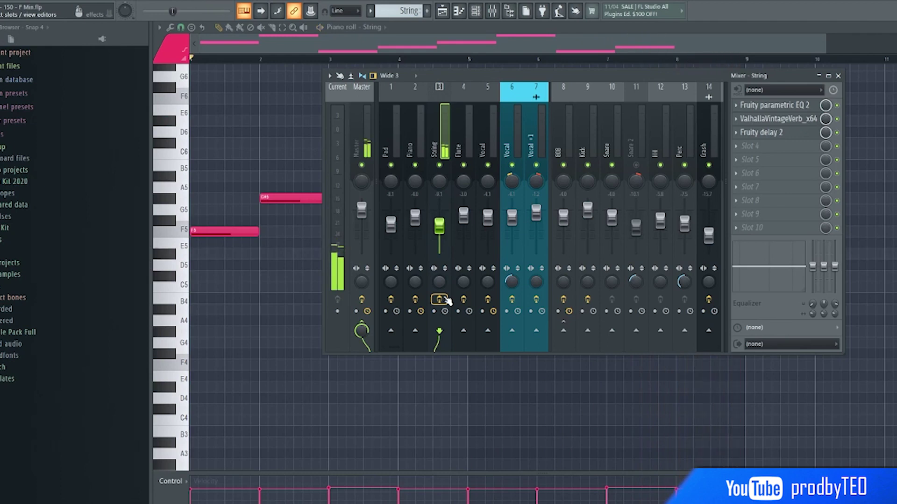
click(838, 75)
click(891, 27)
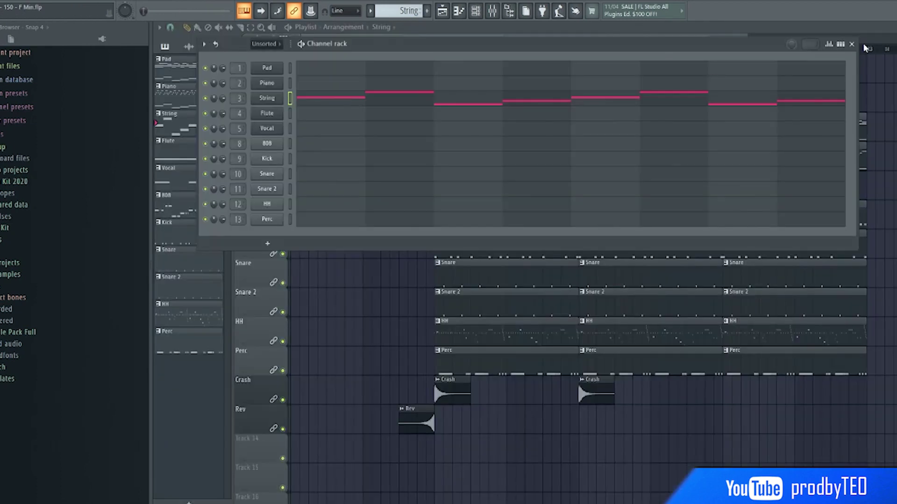
- Inspect the instruments on the Pad, Piano and String channels, including the volume envelope on the Piano's Addictive Keys edit page
click(280, 70)
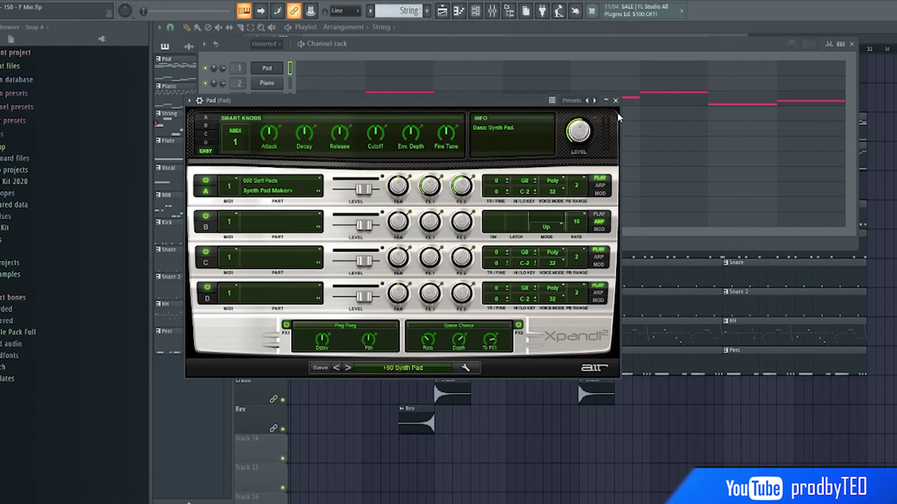
click(616, 101)
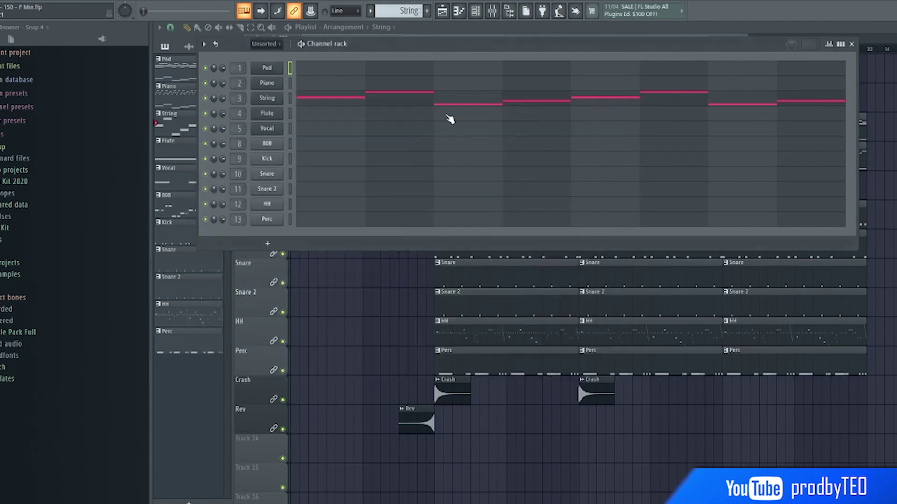
click(268, 84)
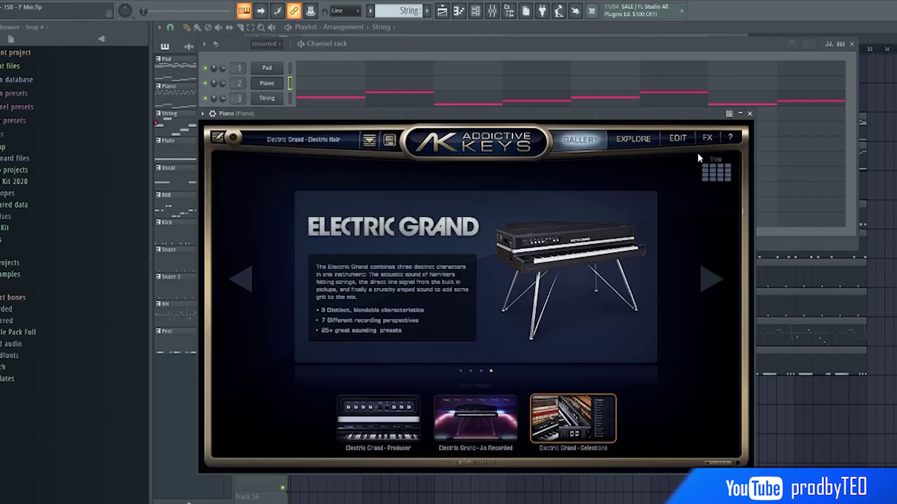
click(678, 138)
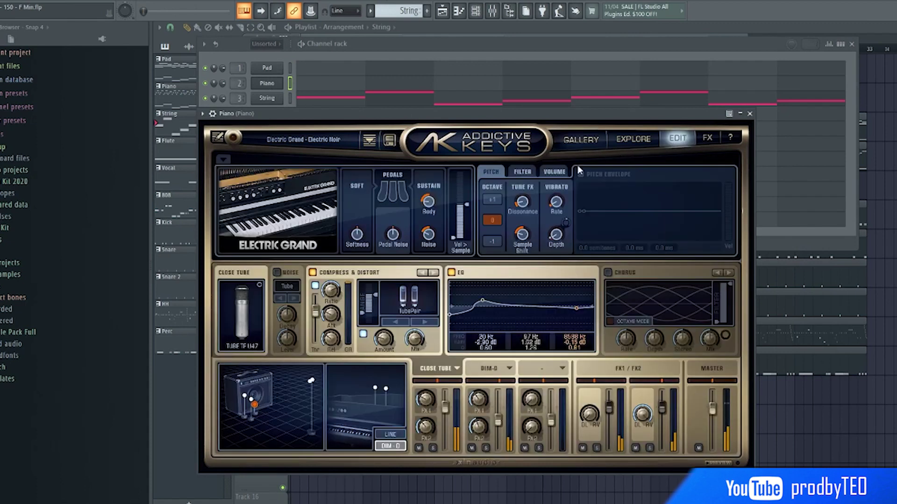
click(556, 172)
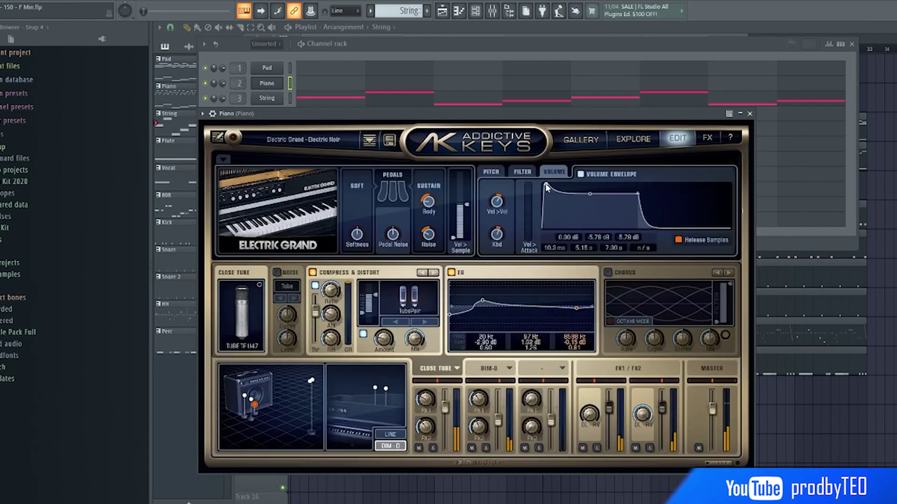
click(749, 114)
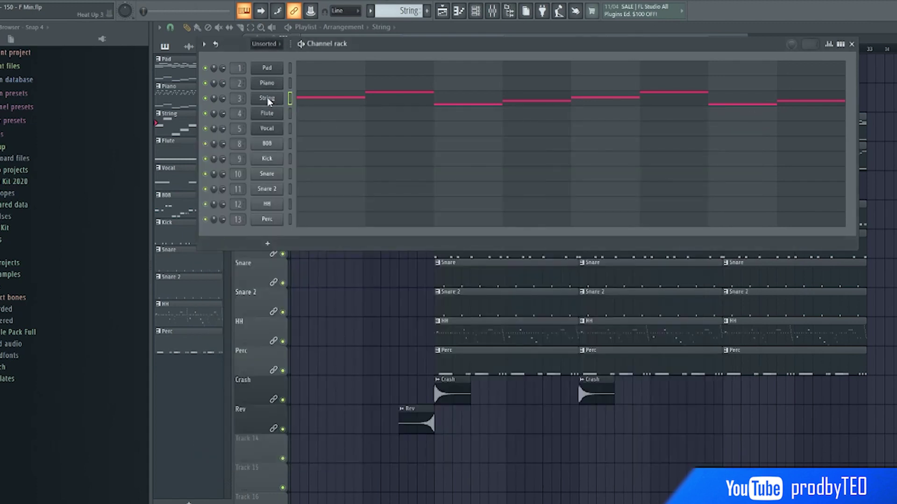
click(269, 102)
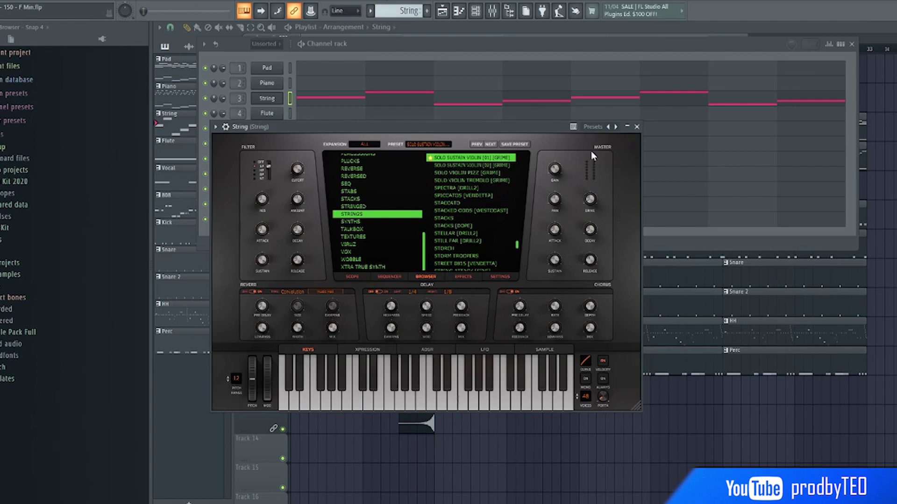
click(636, 127)
- Switch to the Flute pattern and inspect the Rejuvenation preset in its channel's instrument
key(KP_Add)
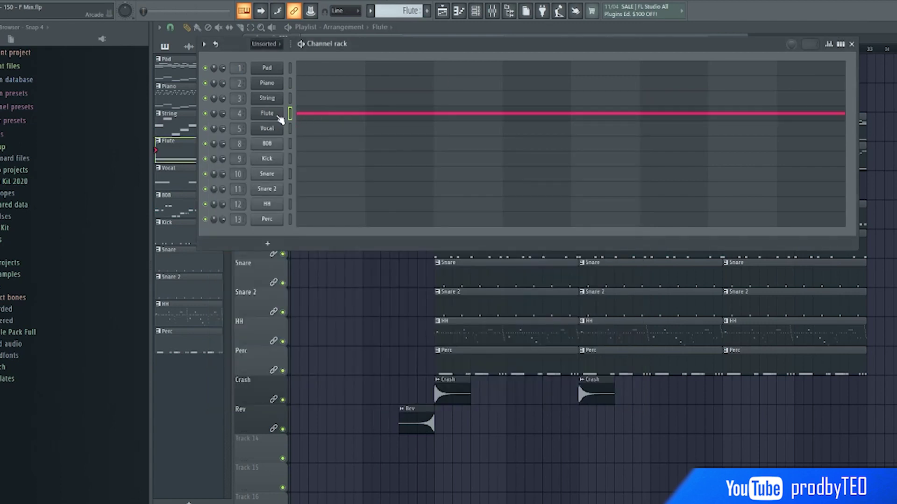
click(277, 118)
drag(461, 302, 431, 56)
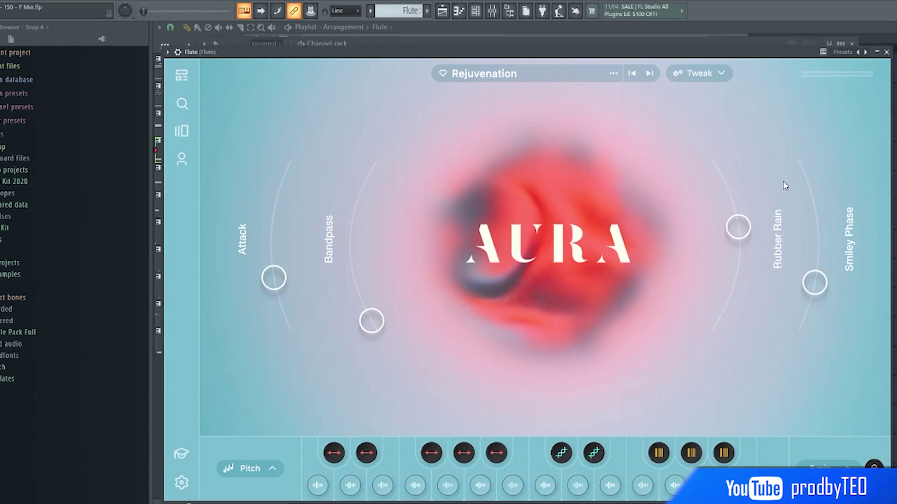
click(887, 52)
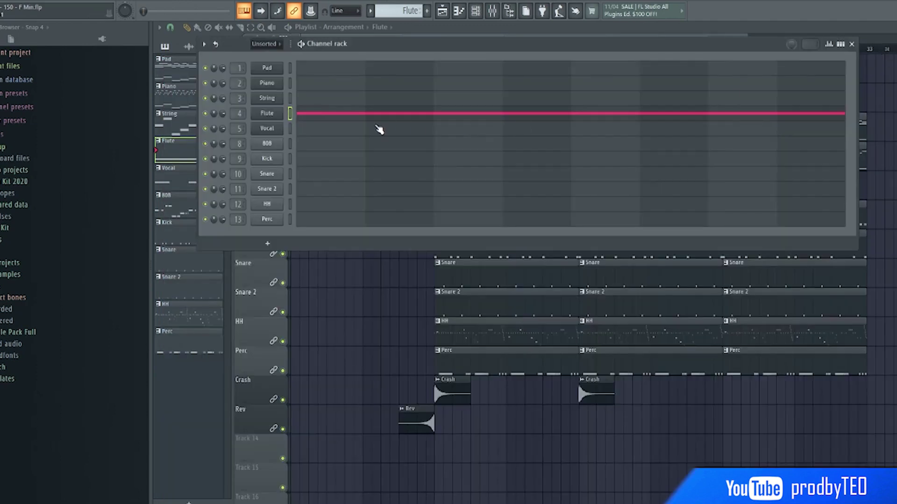
- Play the Flute notes in the piano roll and inspect the Fruity parametric EQ 2 curve on its mixer track
click(333, 114)
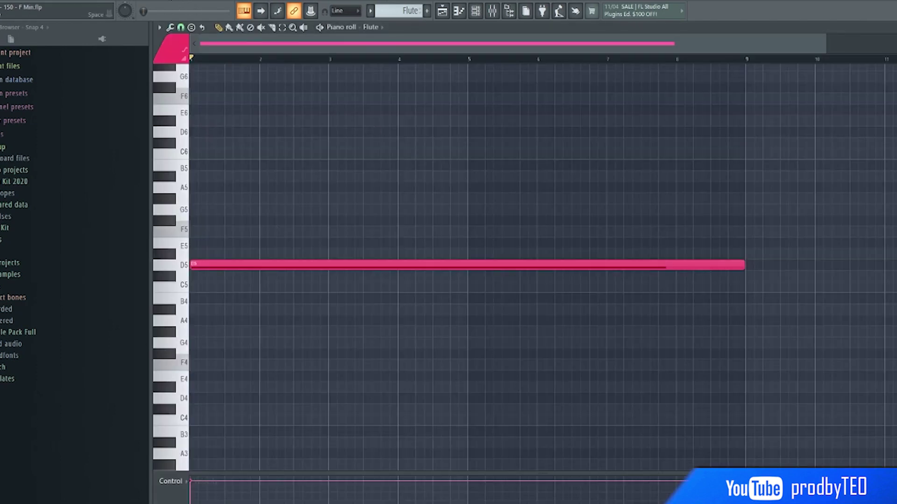
key(space)
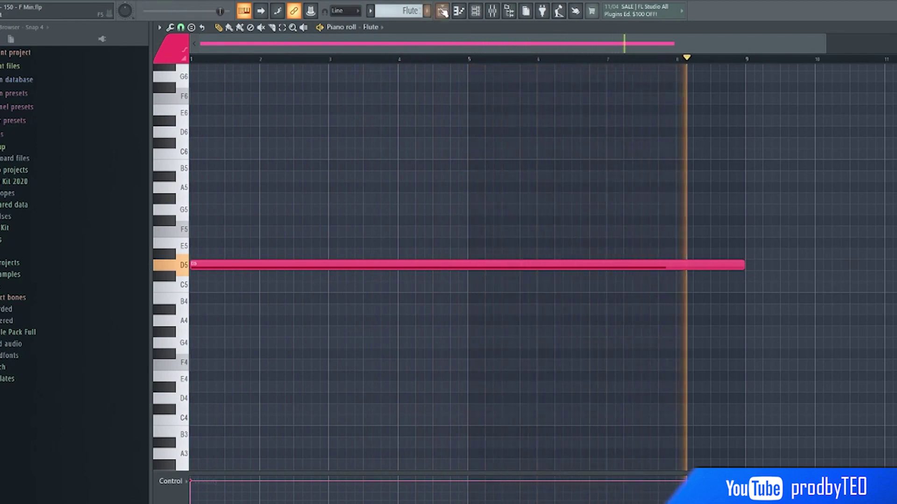
click(492, 10)
click(775, 105)
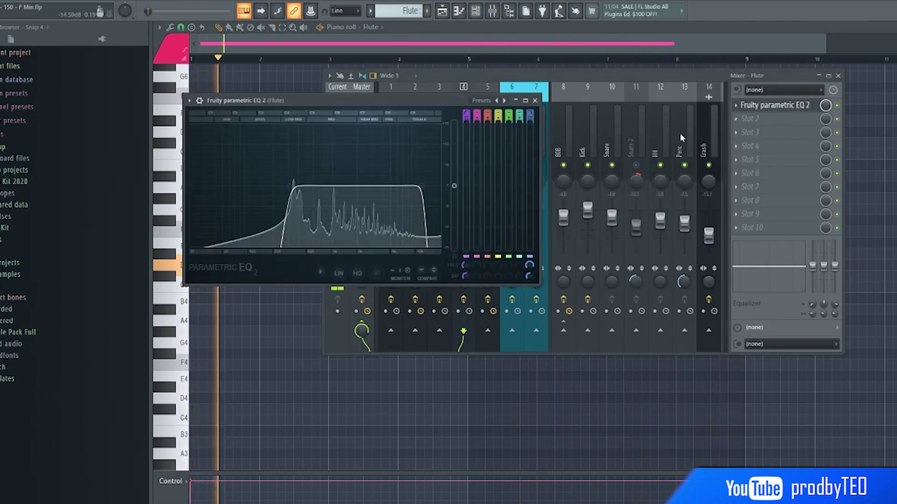
click(535, 101)
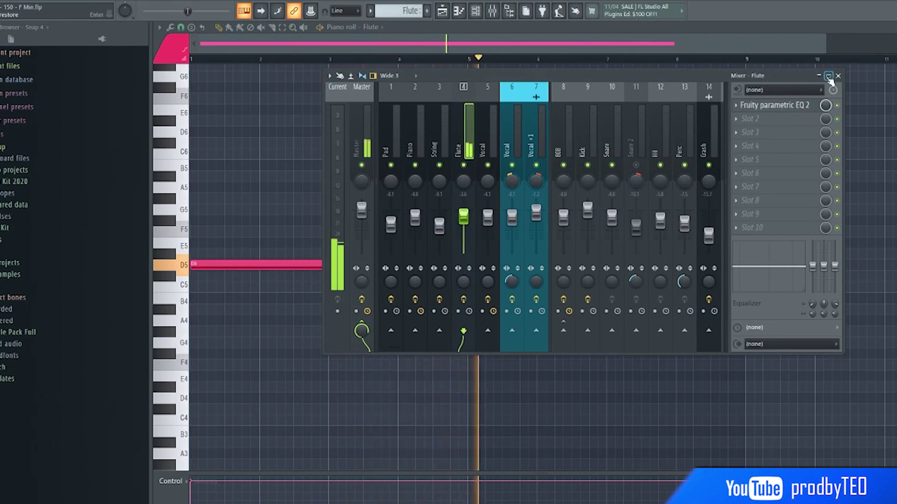
click(838, 76)
click(896, 28)
key(space)
- Switch to the Vocal pattern and inspect the Cloudless preset in its channel's instrument
key(KP_Add)
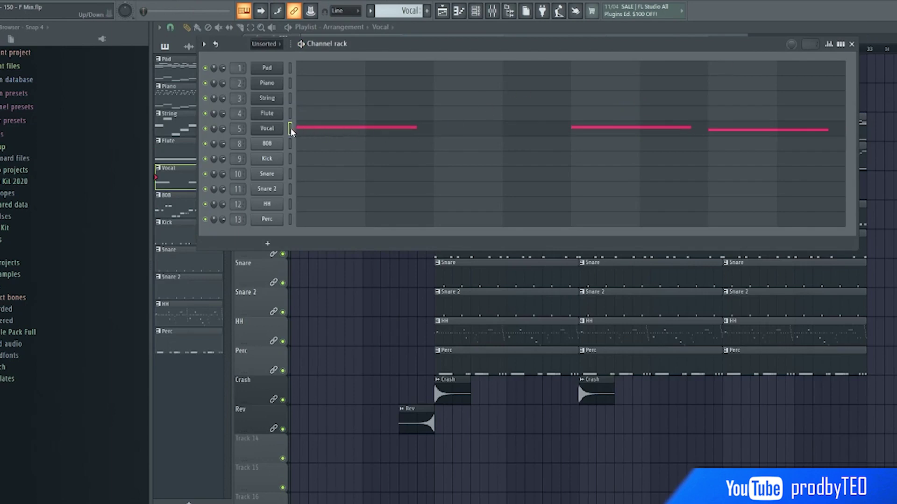
click(278, 132)
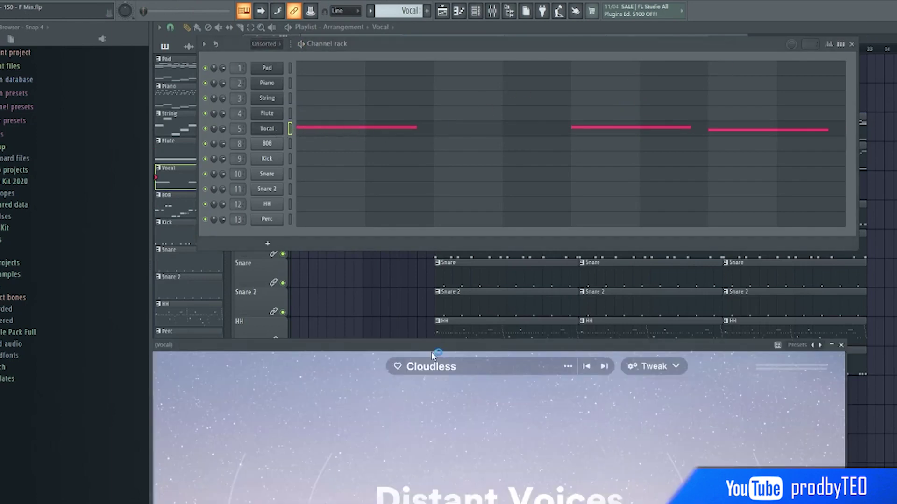
drag(431, 354, 466, 62)
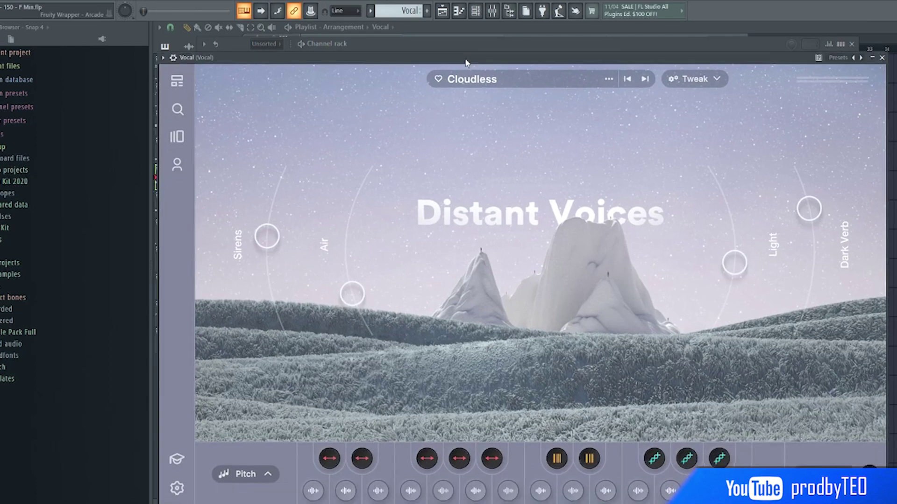
click(882, 58)
- Play the Vocal notes in the piano roll and inspect the Fruity parametric EQ 2 curve on its mixer track
click(330, 133)
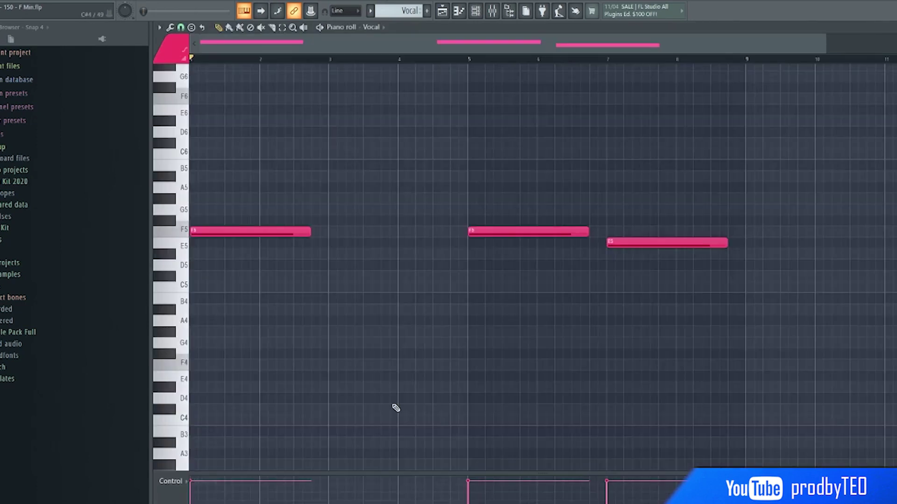
key(space)
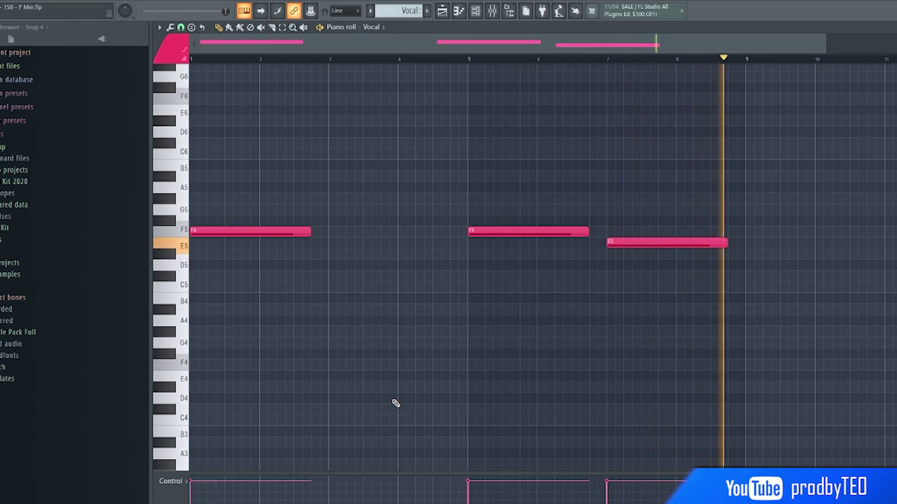
click(493, 11)
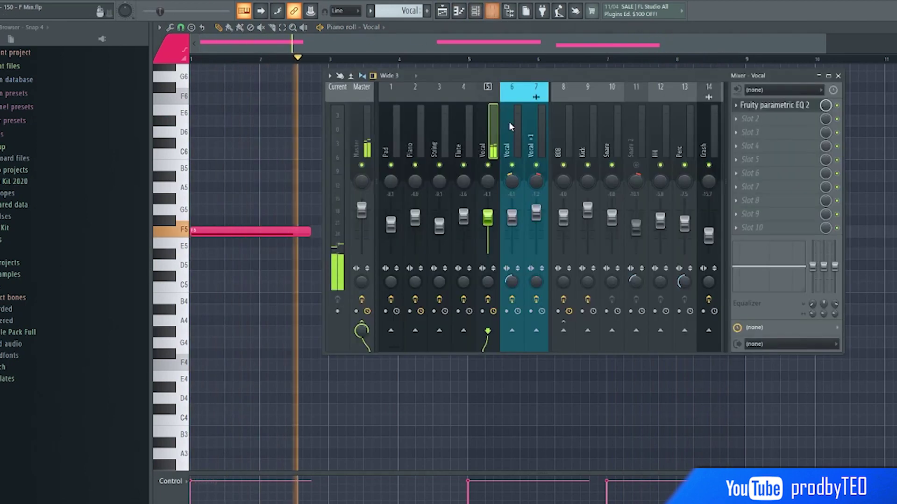
click(756, 108)
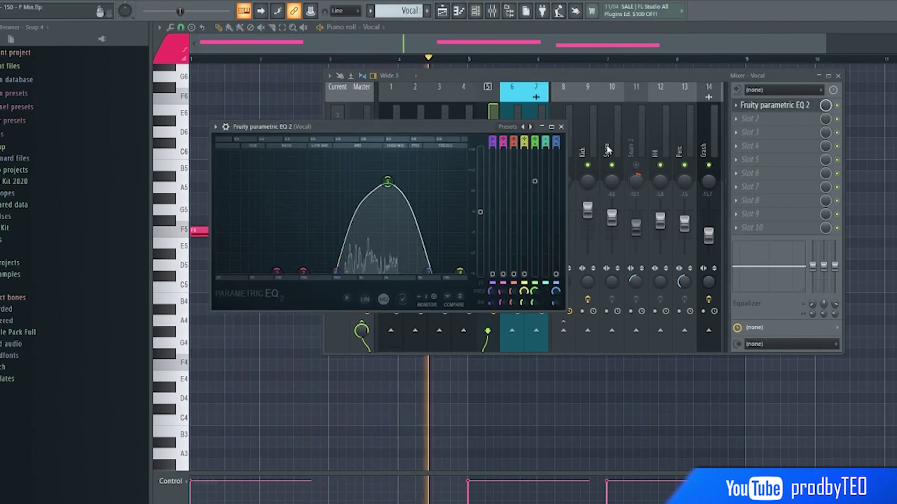
click(562, 127)
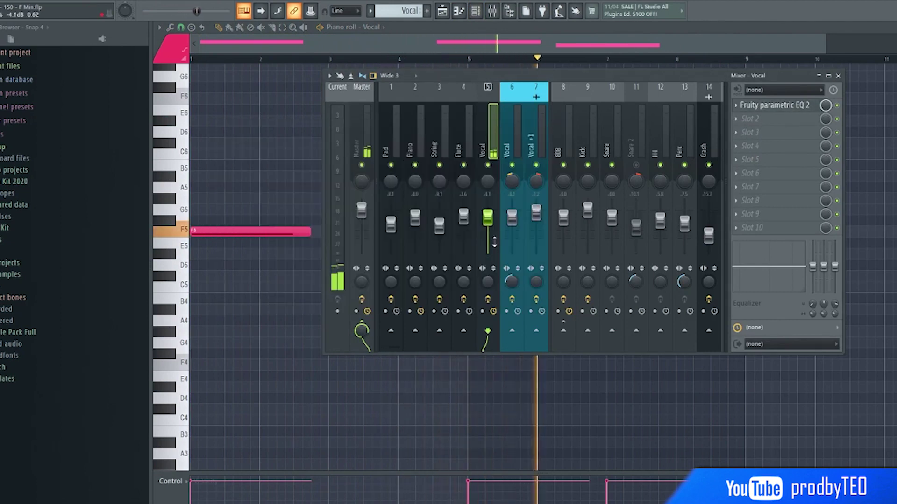
click(838, 75)
key(Escape)
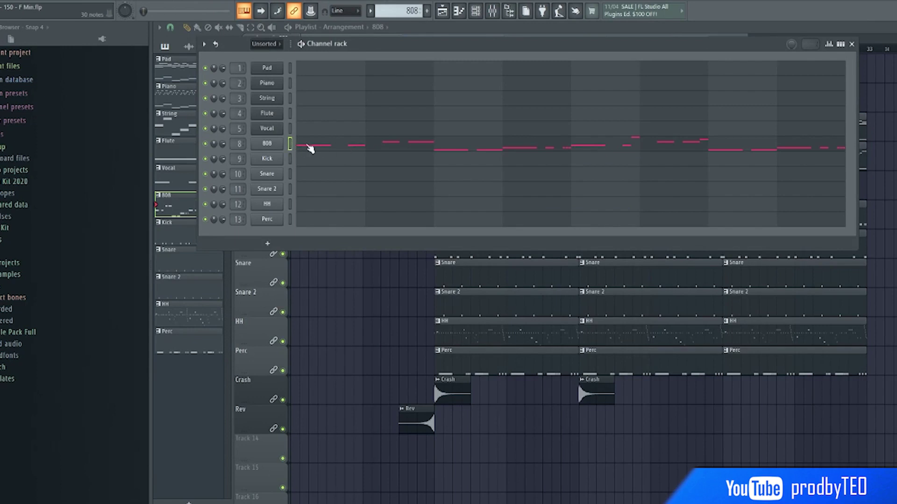
- Play the 808 notes in the piano roll and move band 2 of its track's Fruity parametric EQ 2 to a slightly higher frequency
click(310, 148)
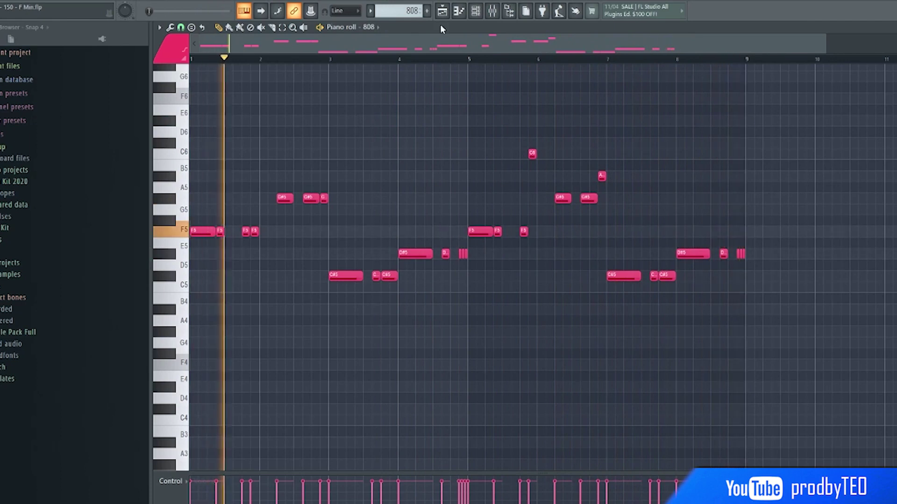
click(492, 11)
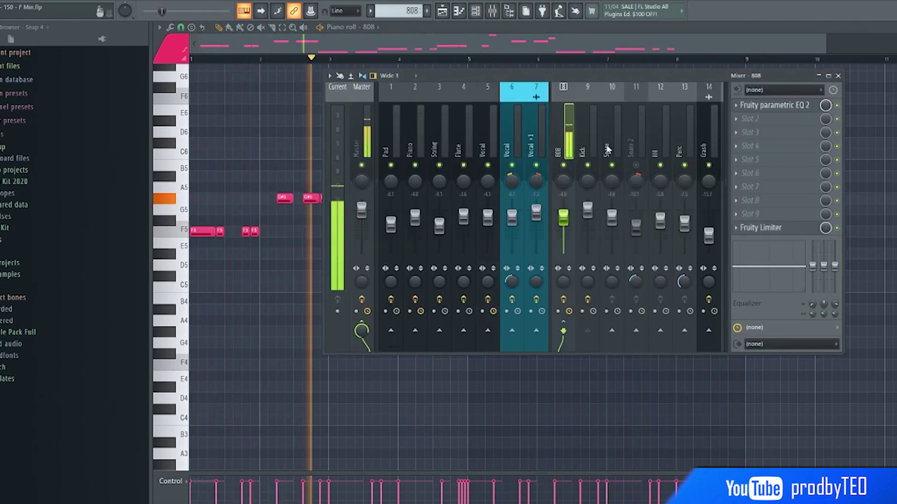
click(787, 109)
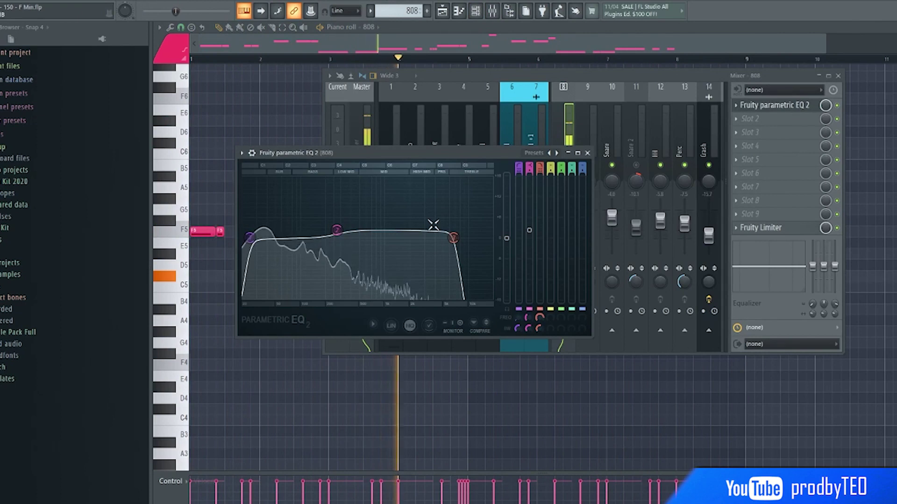
drag(336, 230, 346, 230)
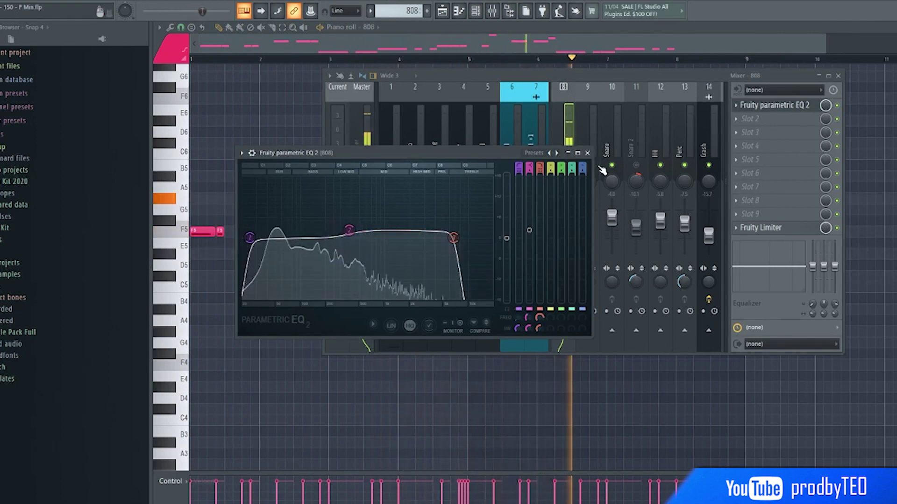
click(587, 153)
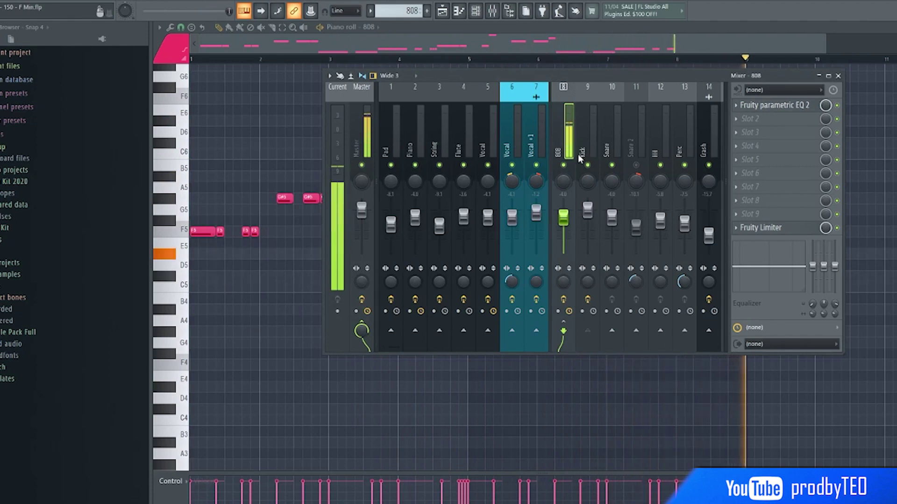
key(F9)
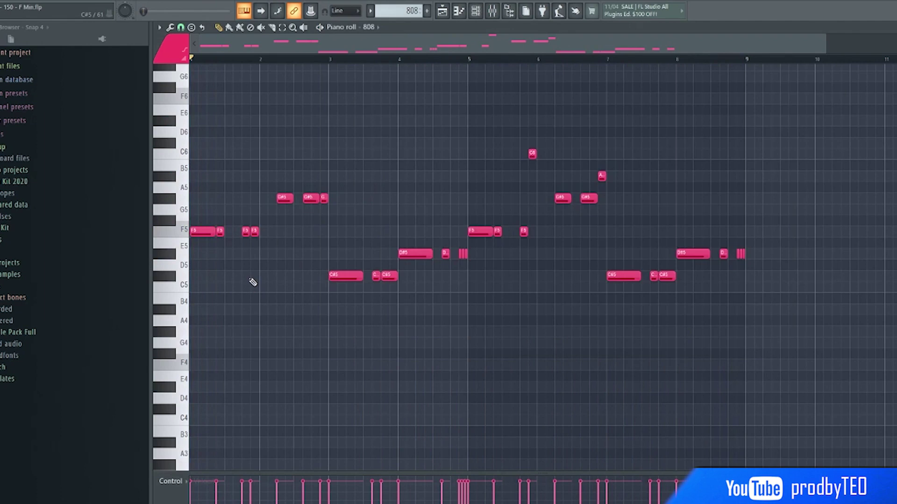
- Switch the piano roll to the Kick and Snare patterns in turn and play their notes
key(KP_Subtract)
key(space)
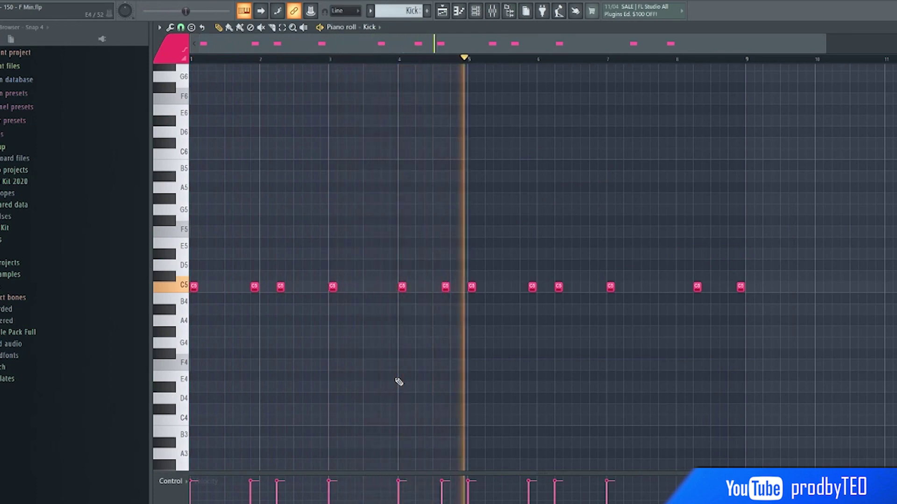
key(KP_Add)
double_click(365, 287)
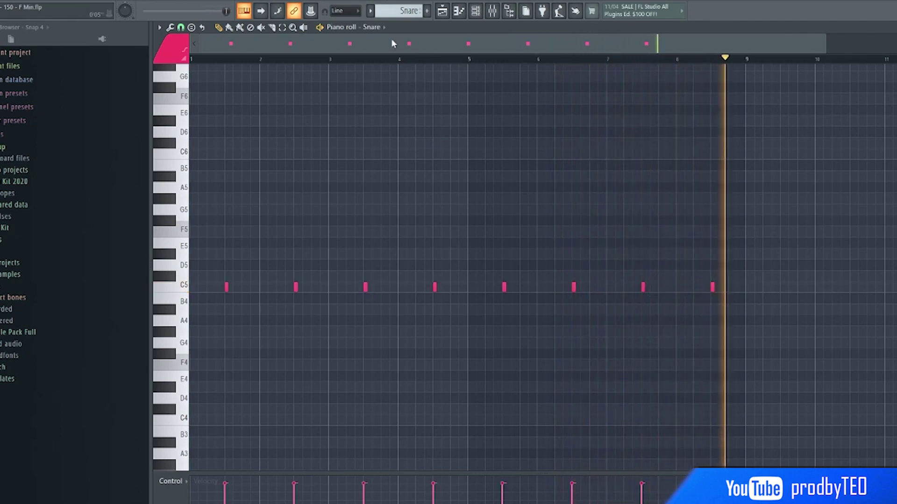
- Switch the piano roll to the HH pattern and play its hi-hat notes through to the end, following the rolls and pitch changes
click(374, 27)
click(404, 161)
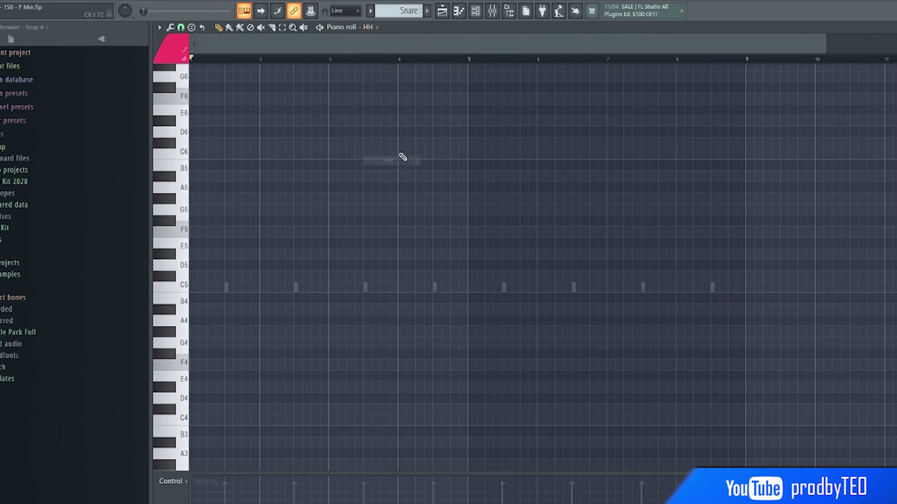
key(space)
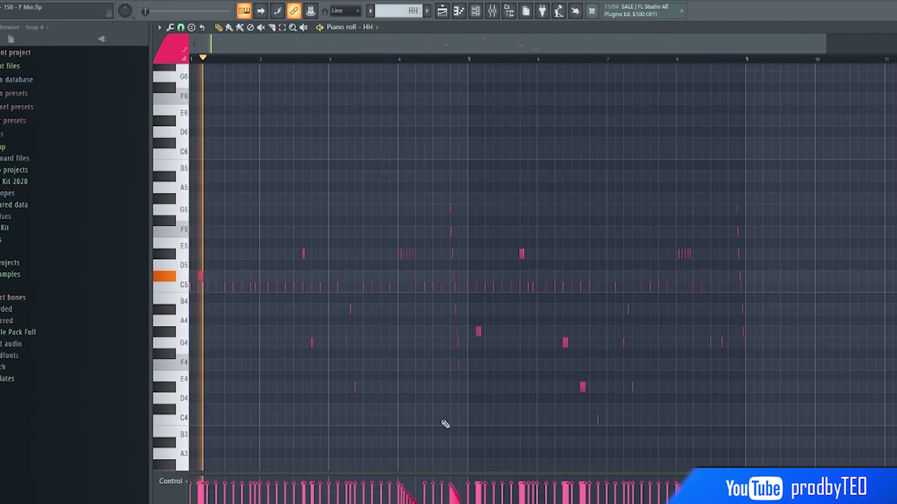
scroll(445, 425, up, 2)
scroll(444, 425, up, 2)
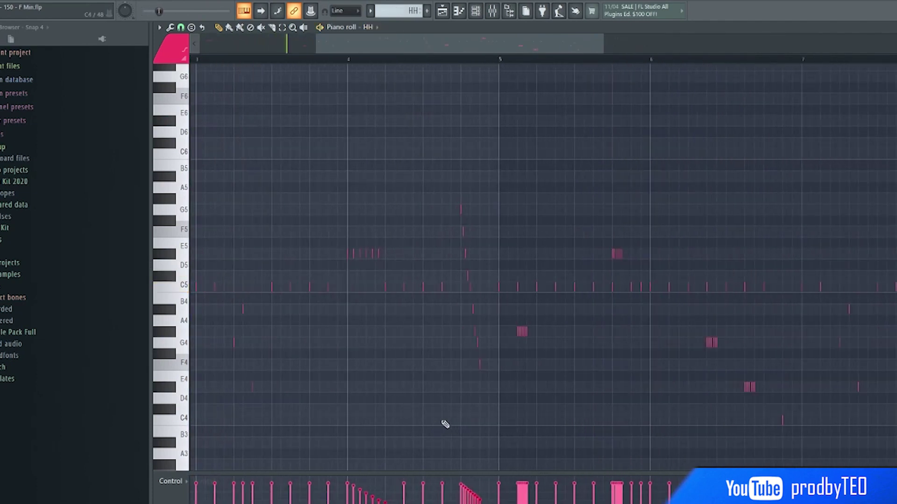
drag(445, 45, 344, 46)
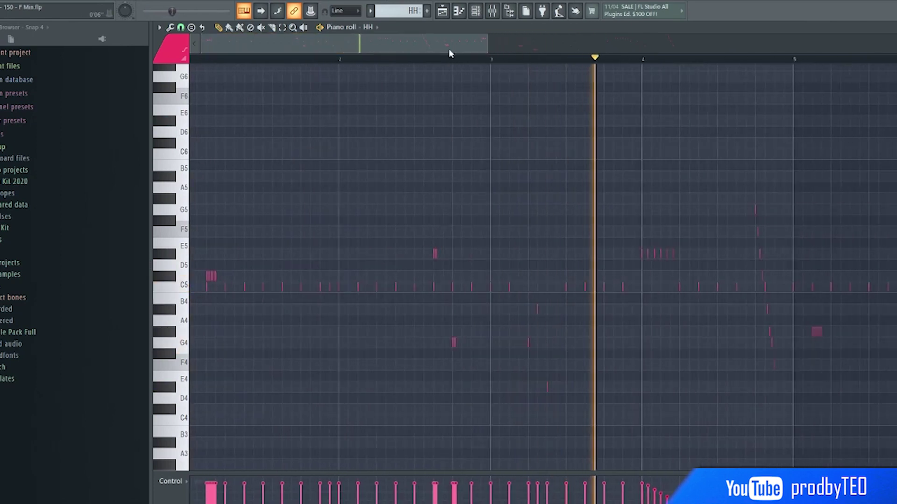
drag(484, 44, 646, 106)
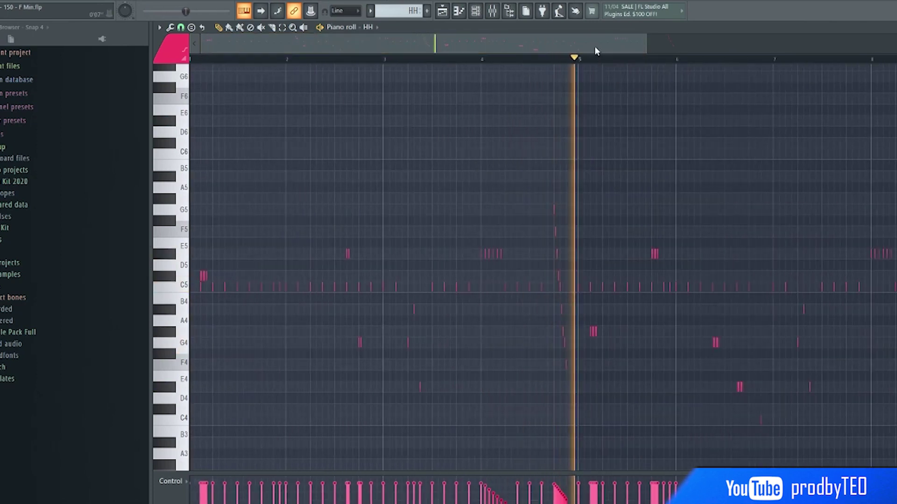
drag(596, 47, 755, 82)
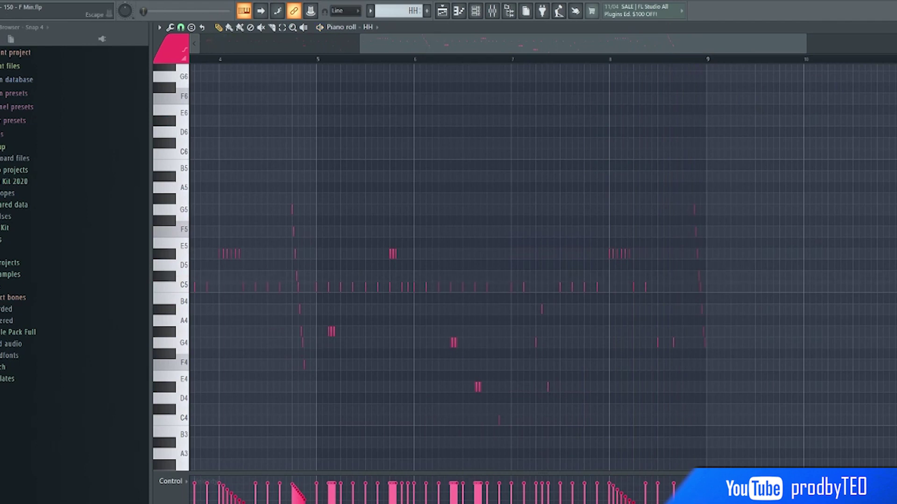
key(Escape)
- Open the Perc channel's notes in the piano roll and follow them during playback
click(302, 233)
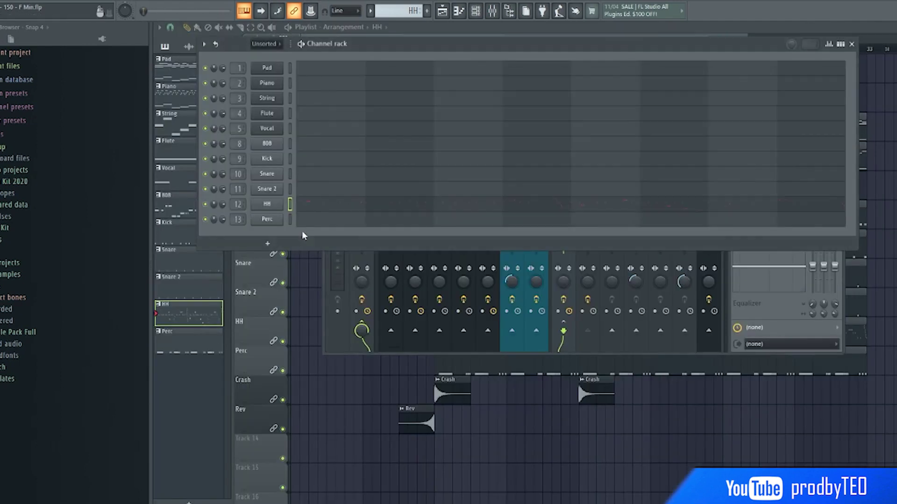
click(310, 225)
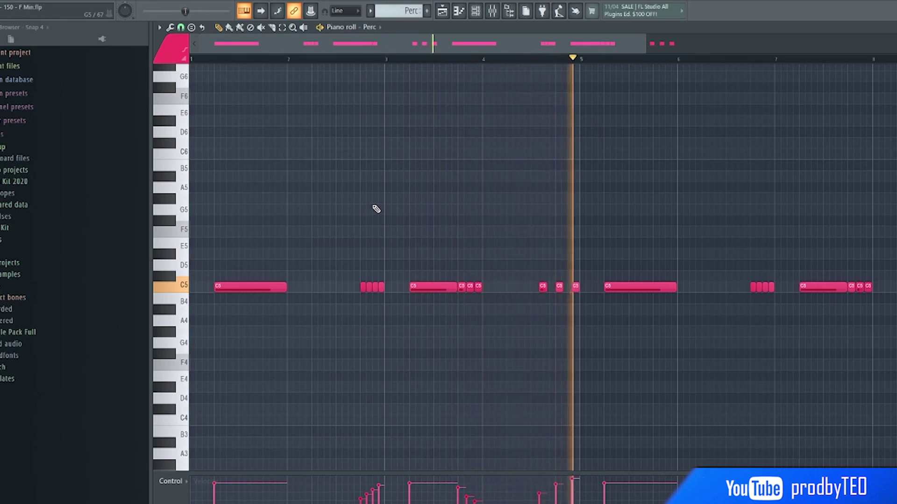
drag(447, 40, 537, 72)
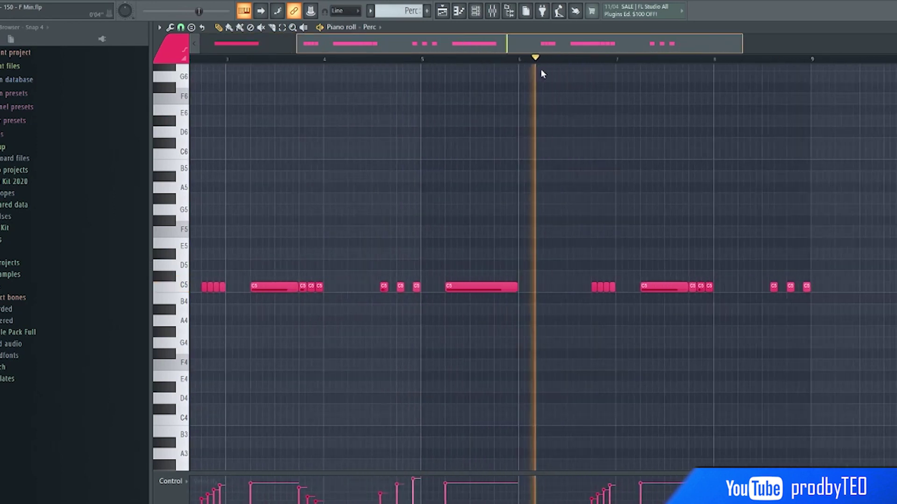